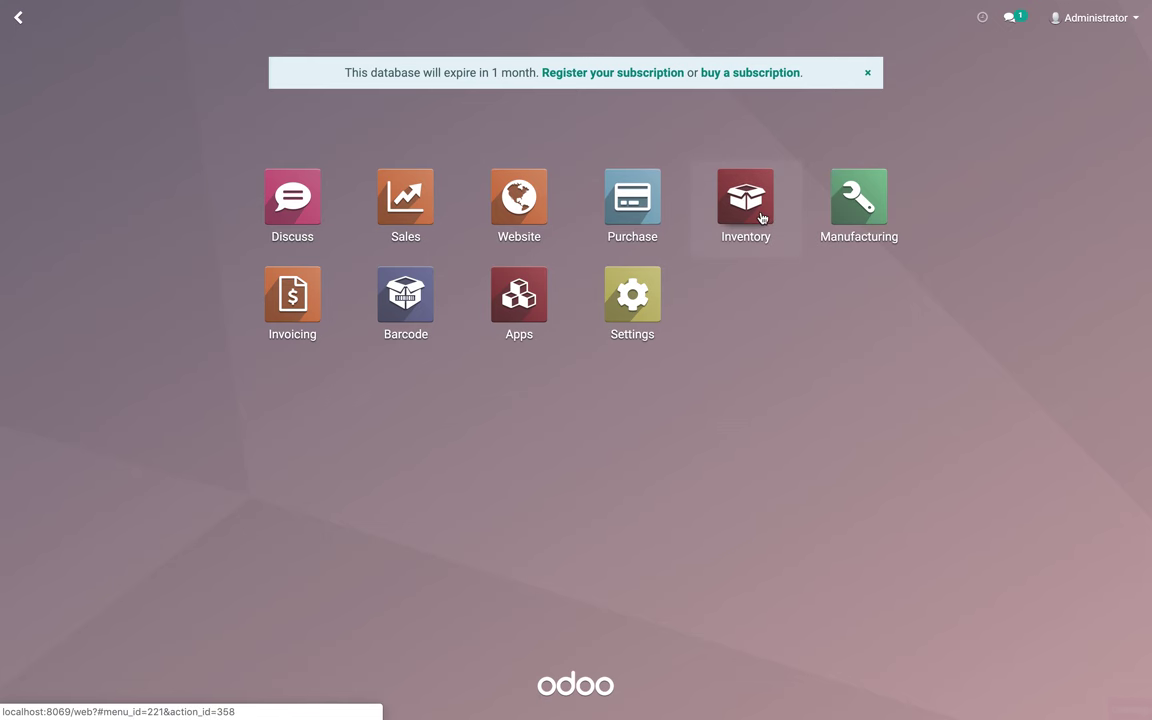
Step: In Inventory, open the ready Default Supplier receipt for editing and put 25 units of LED Light - 3FT in a pack
click(761, 218)
click(87, 184)
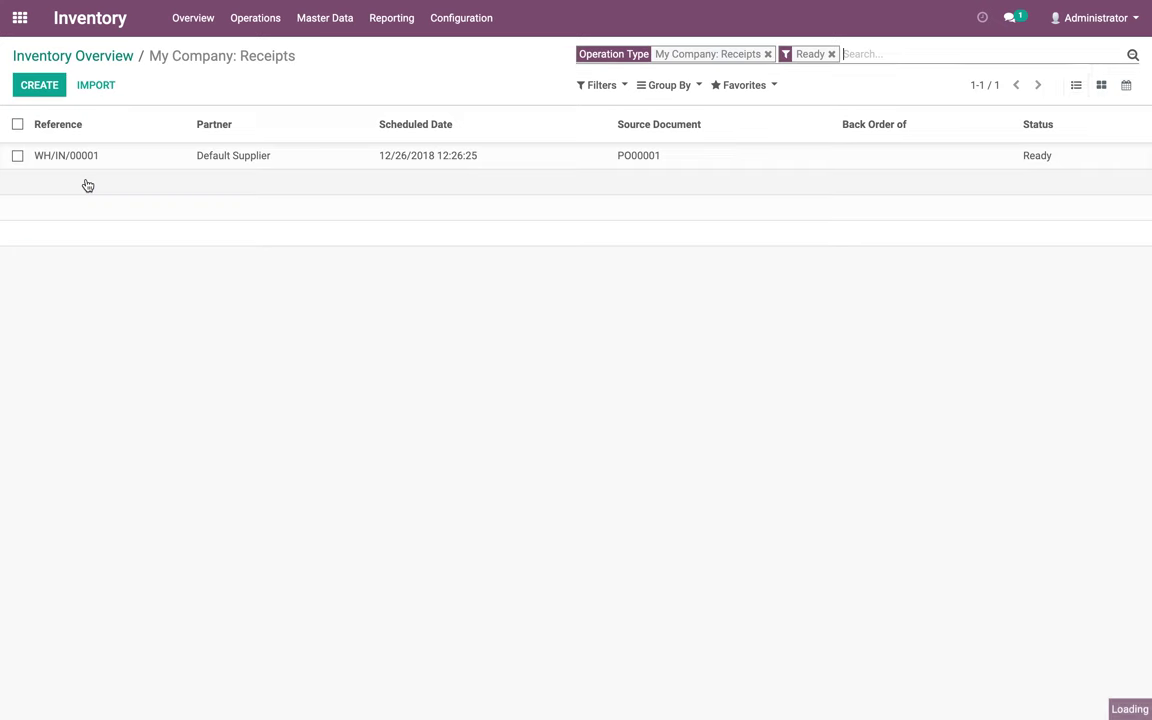
click(85, 157)
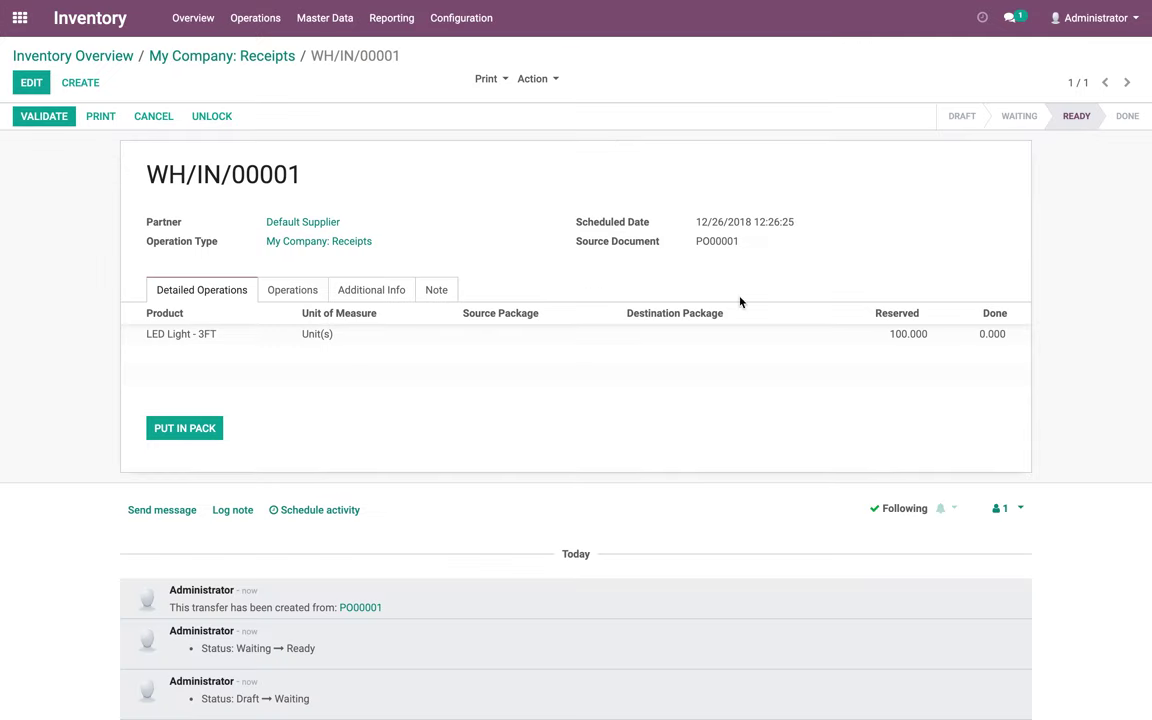
click(32, 85)
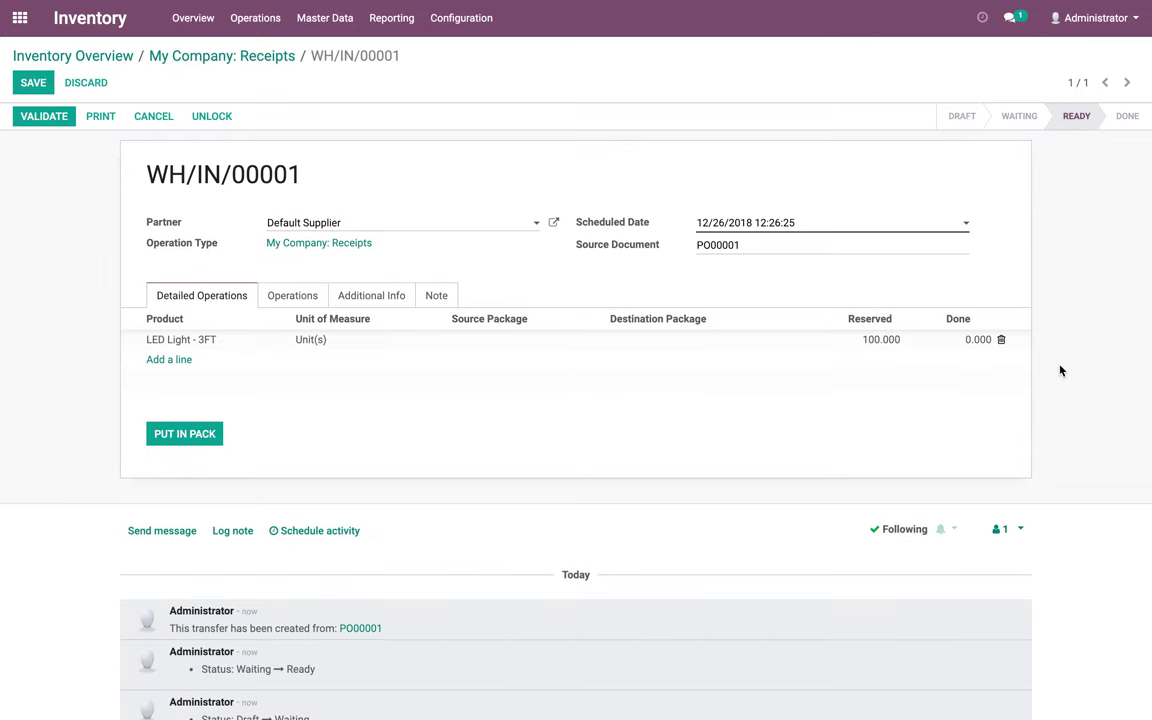
click(977, 341)
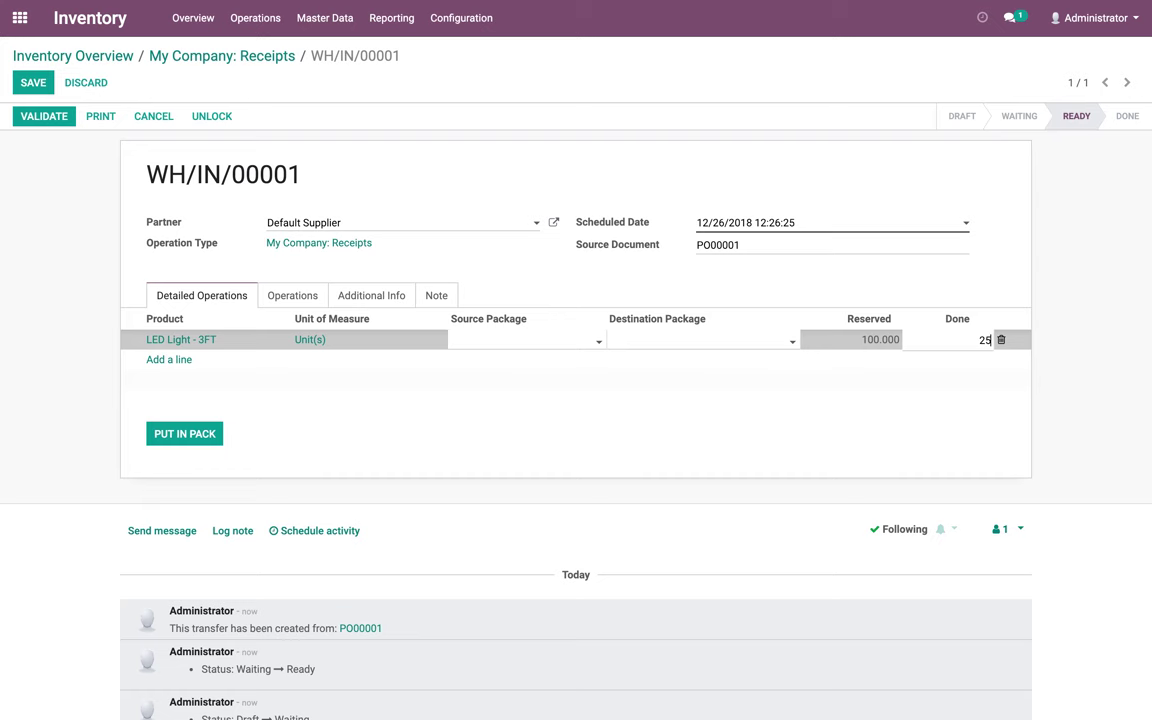
click(185, 433)
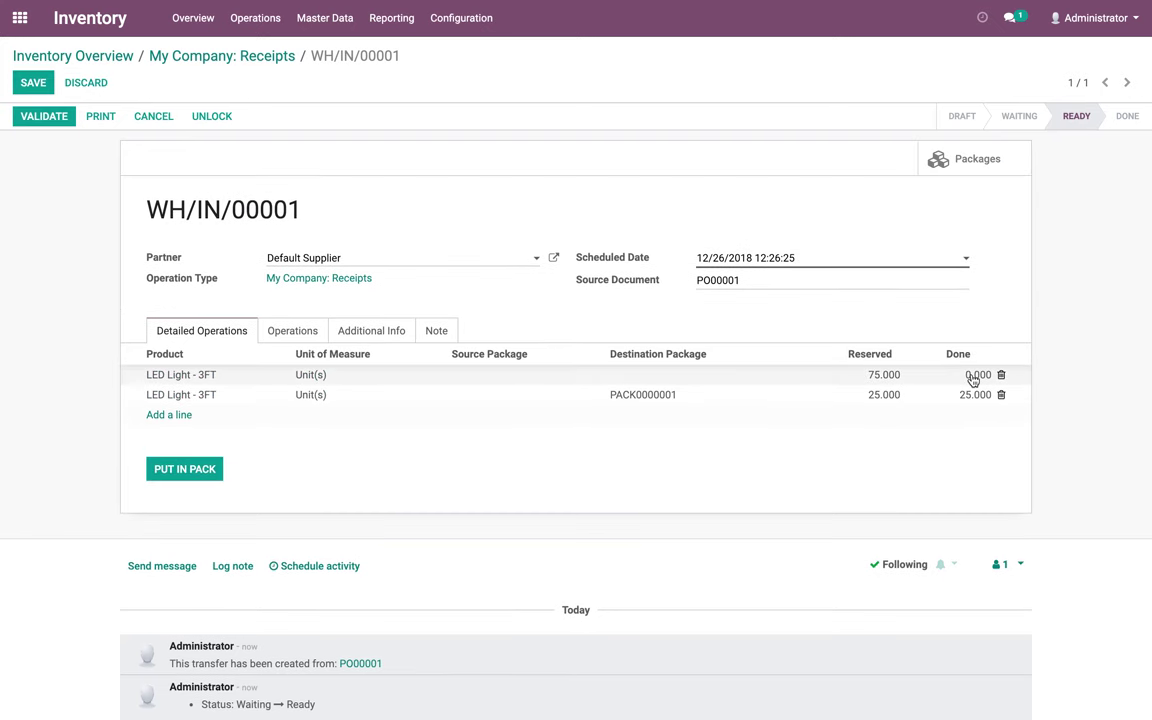
Step: Put the remaining LED Light - 3FT units in three more packs of 25 each and validate the receipt
click(972, 376)
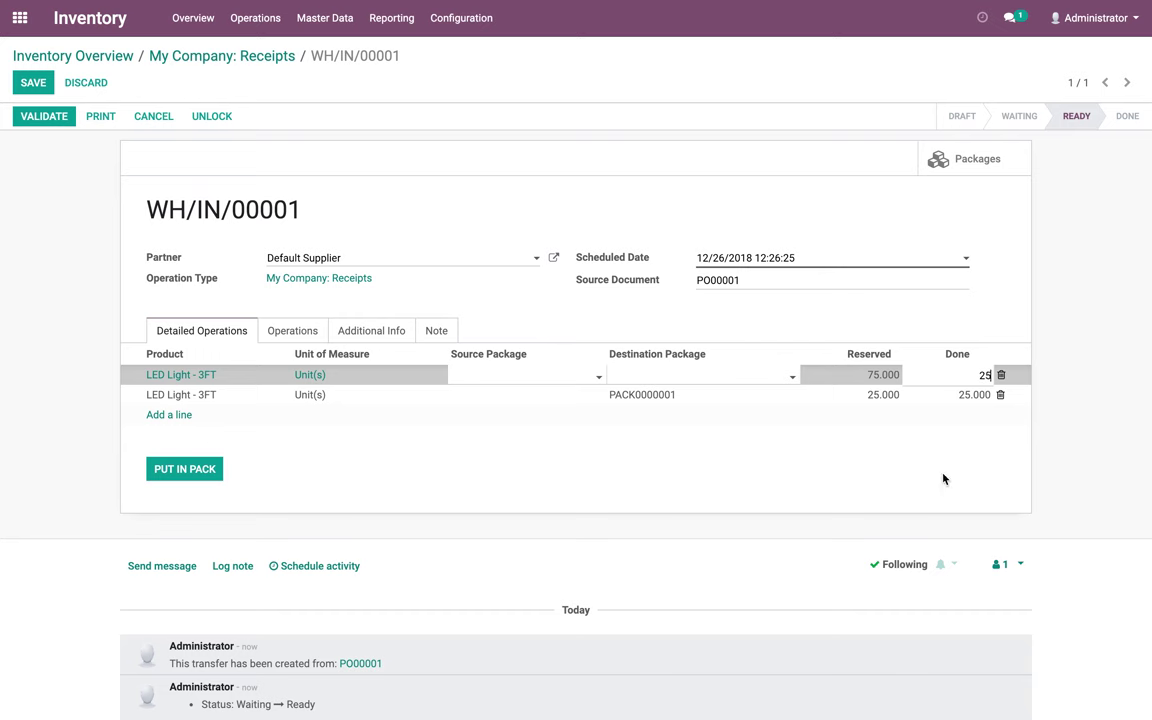
text(25)
click(186, 469)
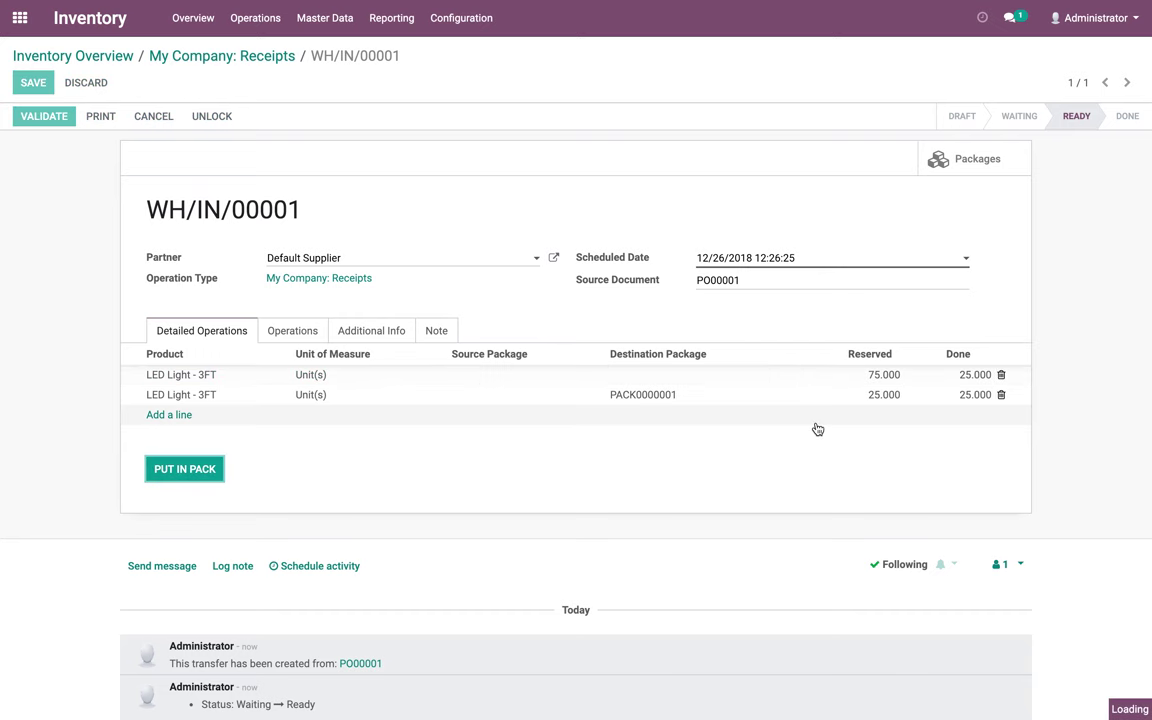
click(972, 377)
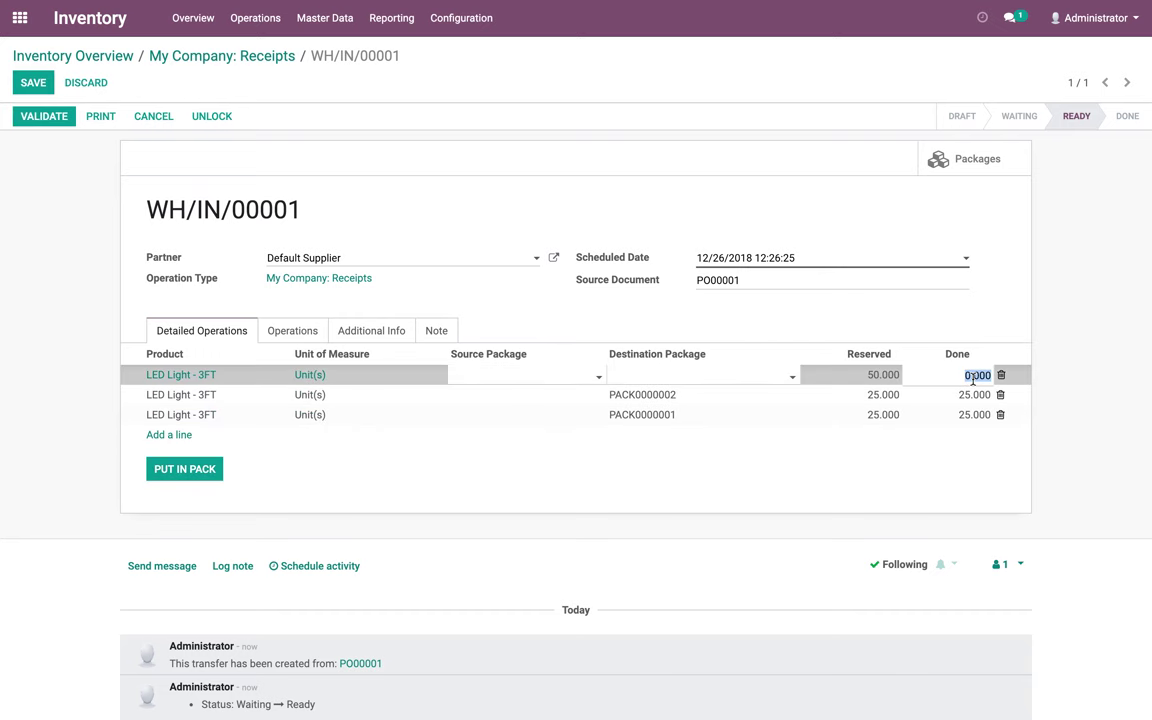
click(182, 470)
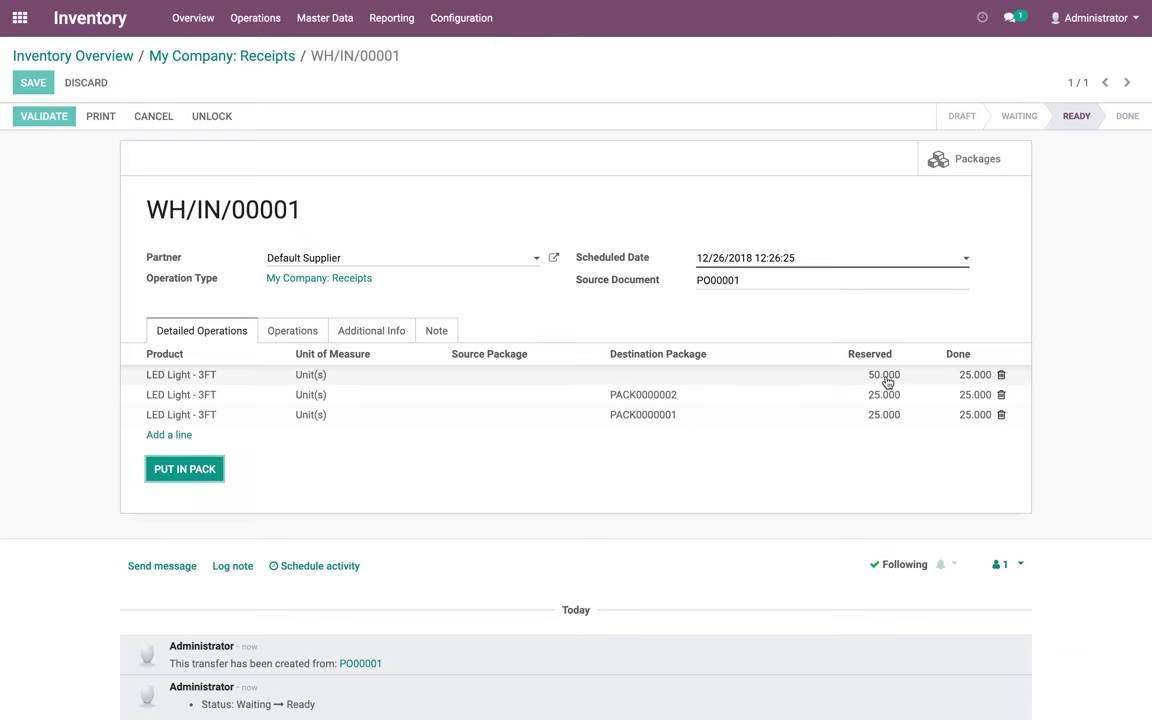
click(973, 378)
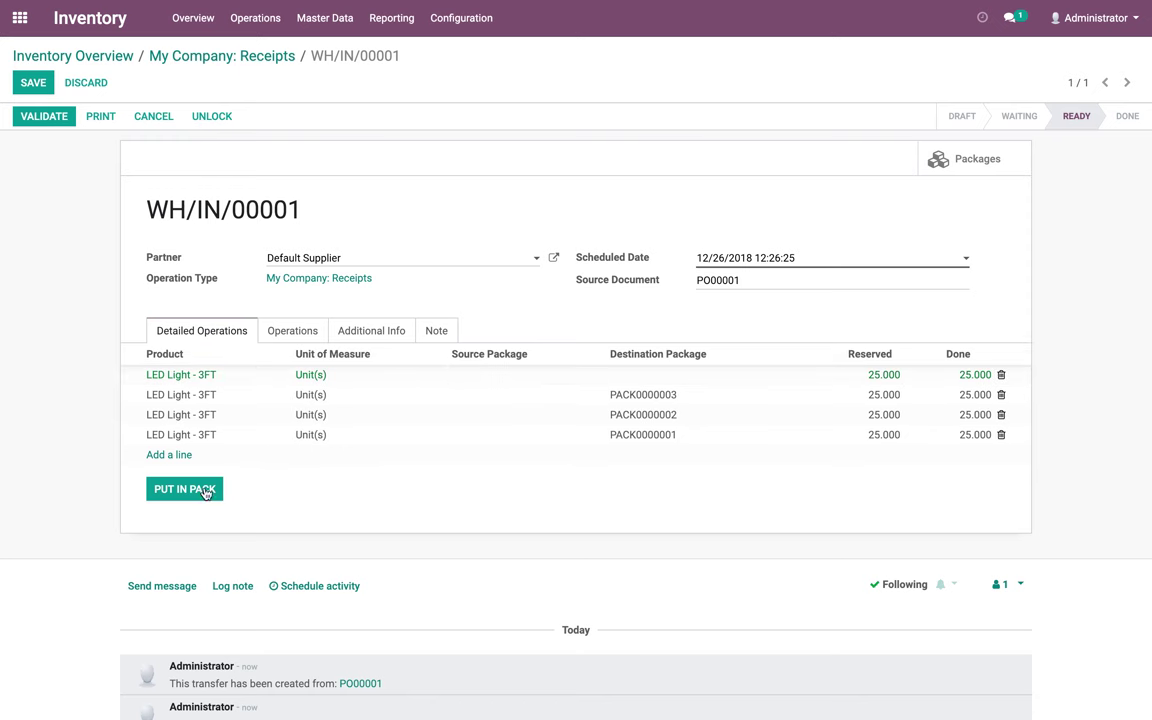
click(165, 490)
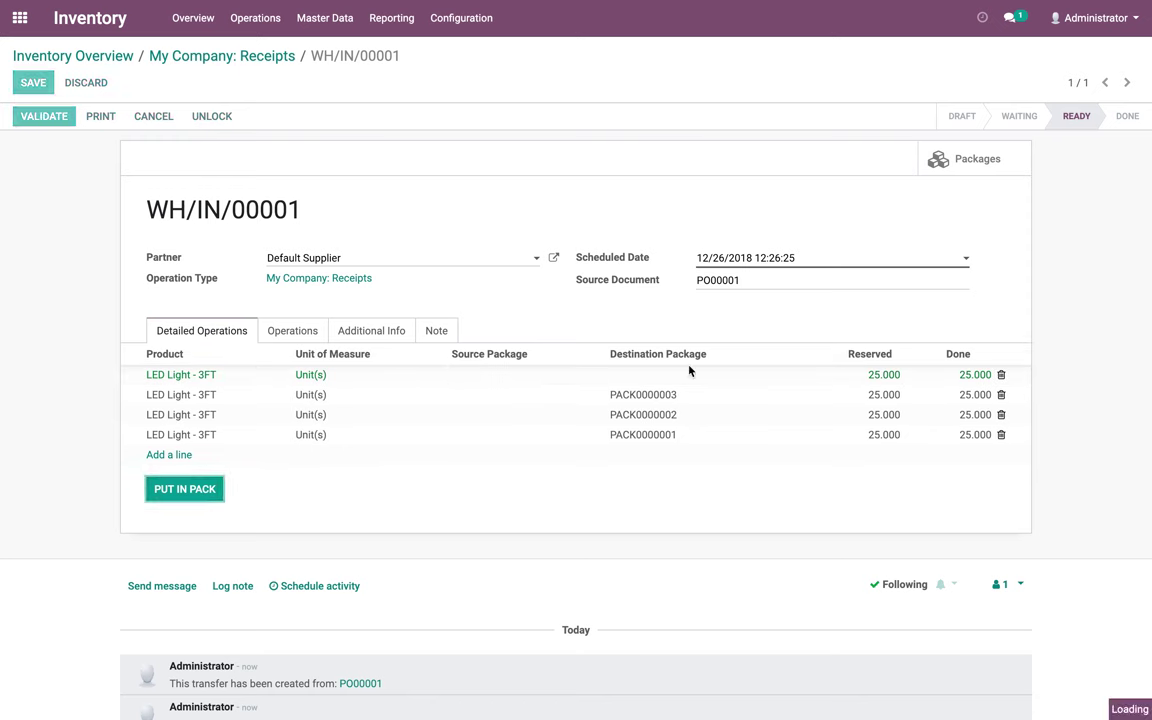
click(20, 122)
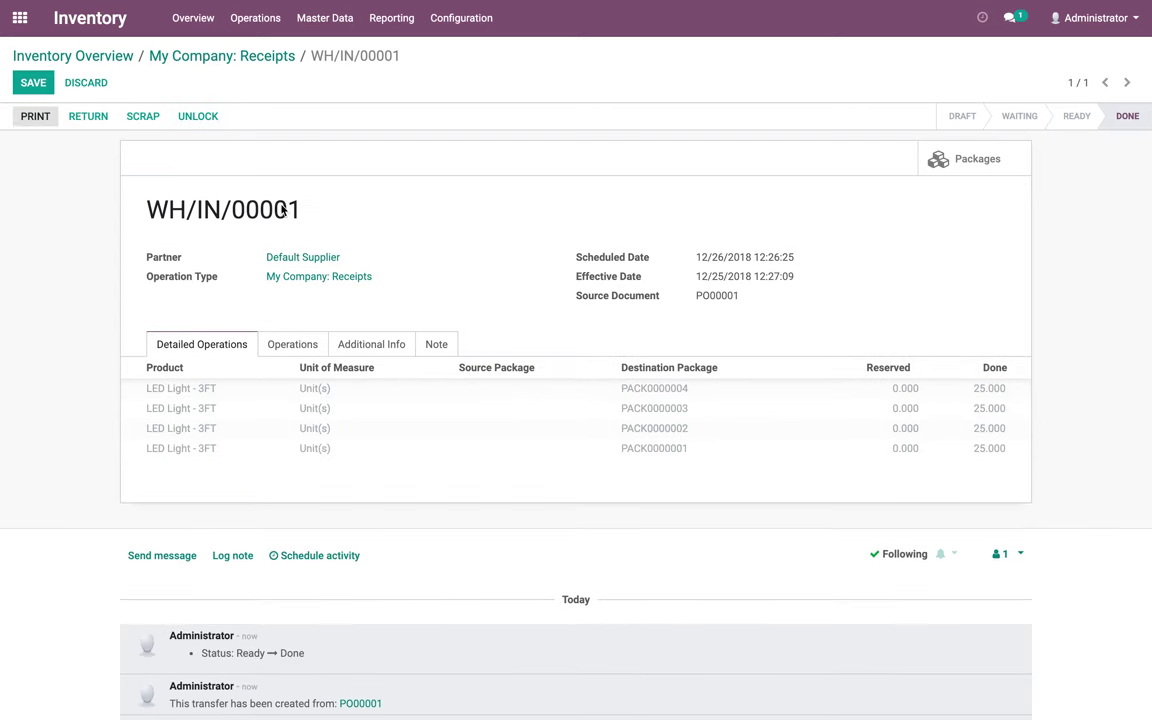
Step: Print the Package Barcode with Content report for the receipt's package PACK0000001 and review the PDF
click(993, 160)
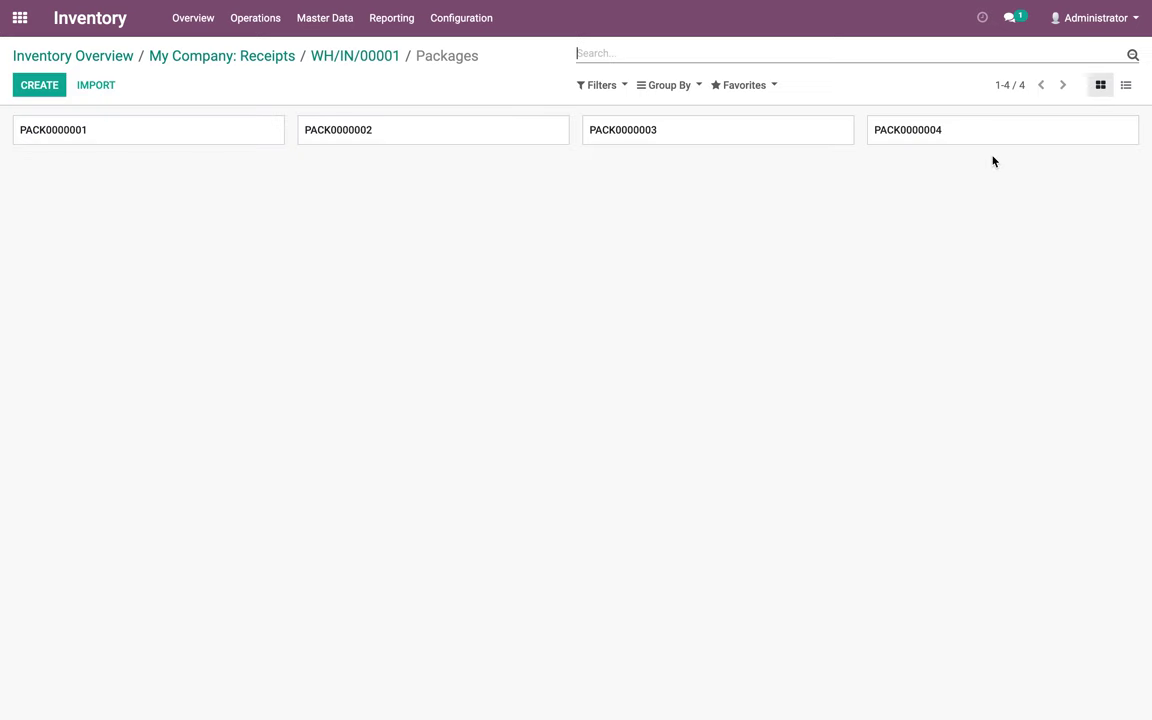
click(198, 128)
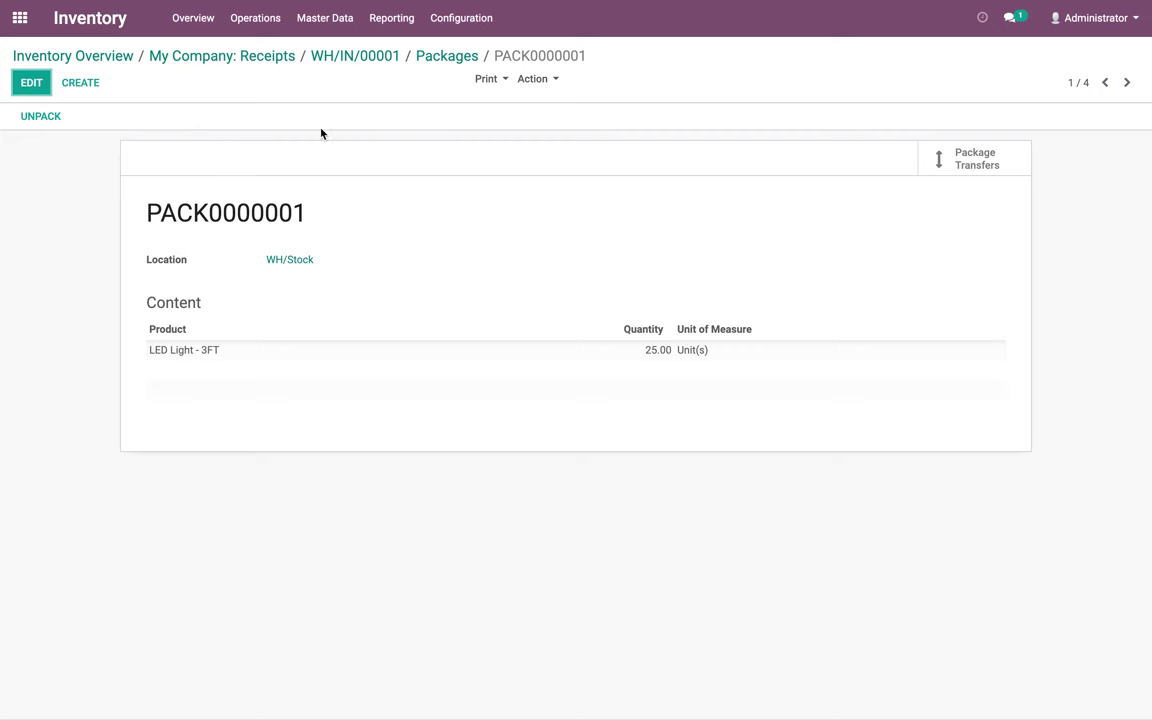
click(478, 82)
click(486, 106)
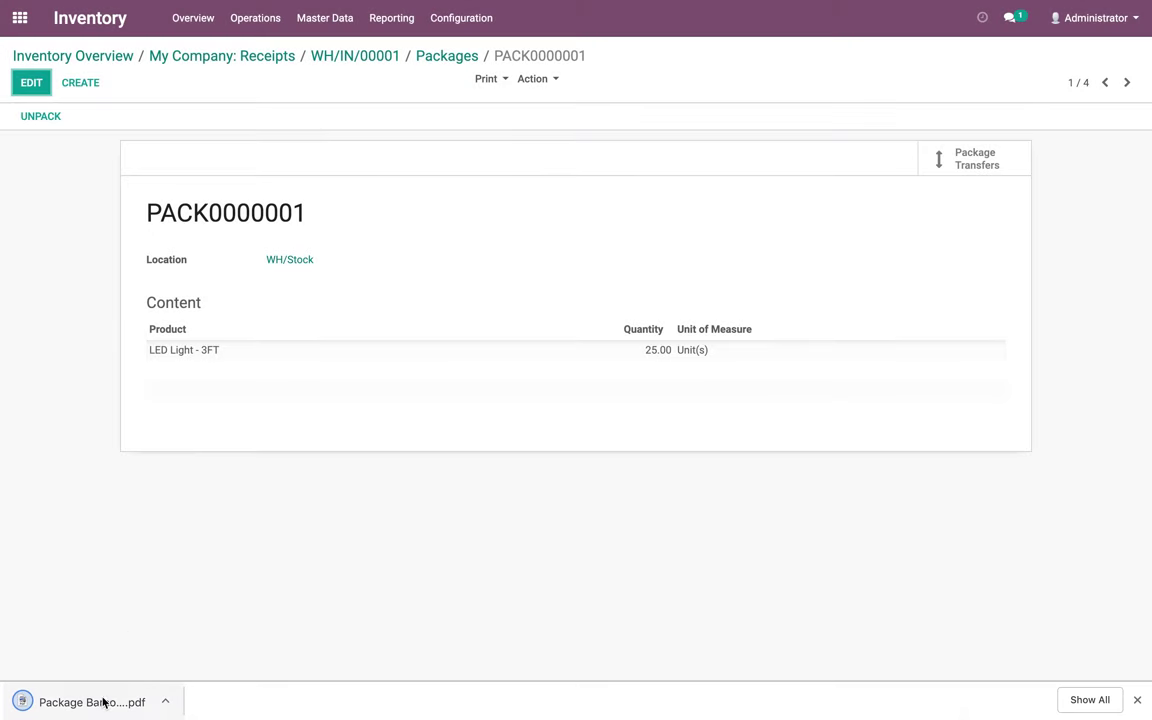
click(103, 703)
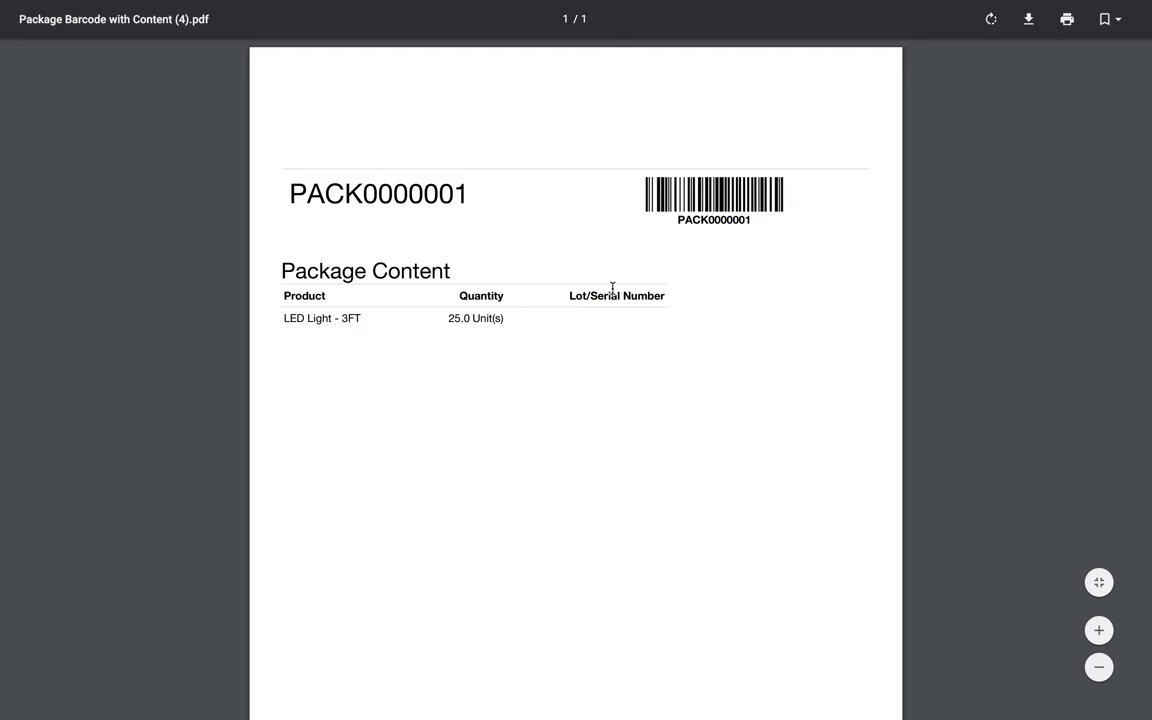
key(ctrl+w)
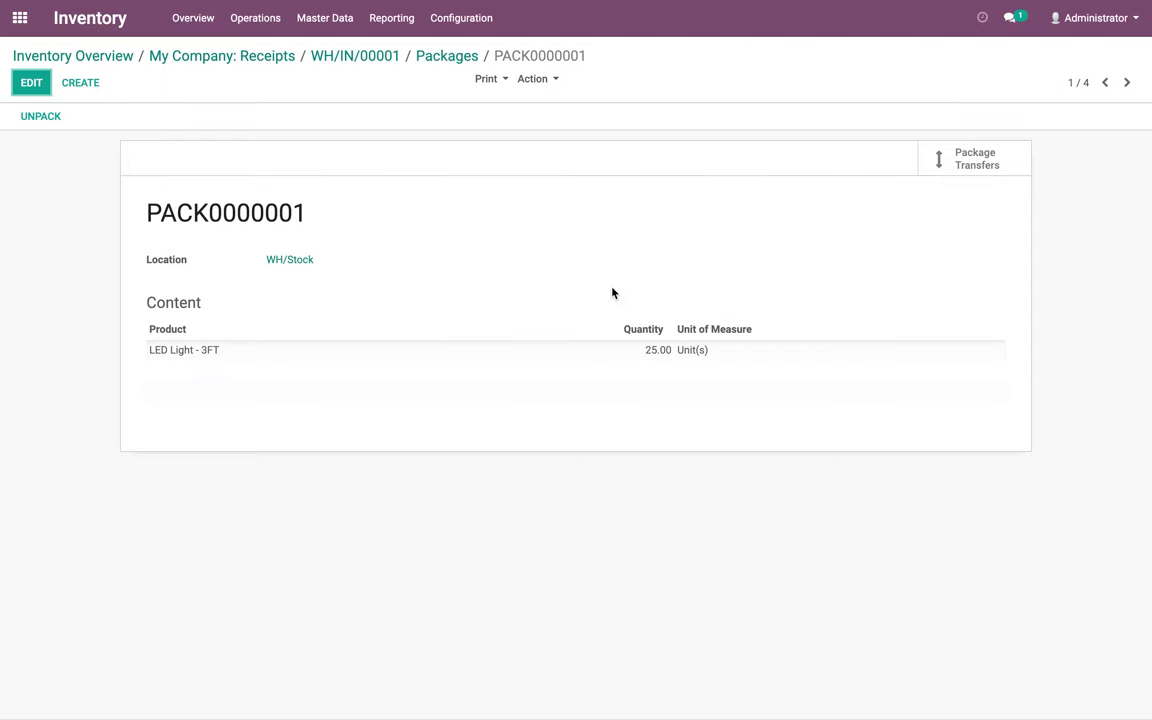
Step: Examine the Inventory Report for LED Light - 3FT, expanded to its packages in WH/Stock
click(391, 24)
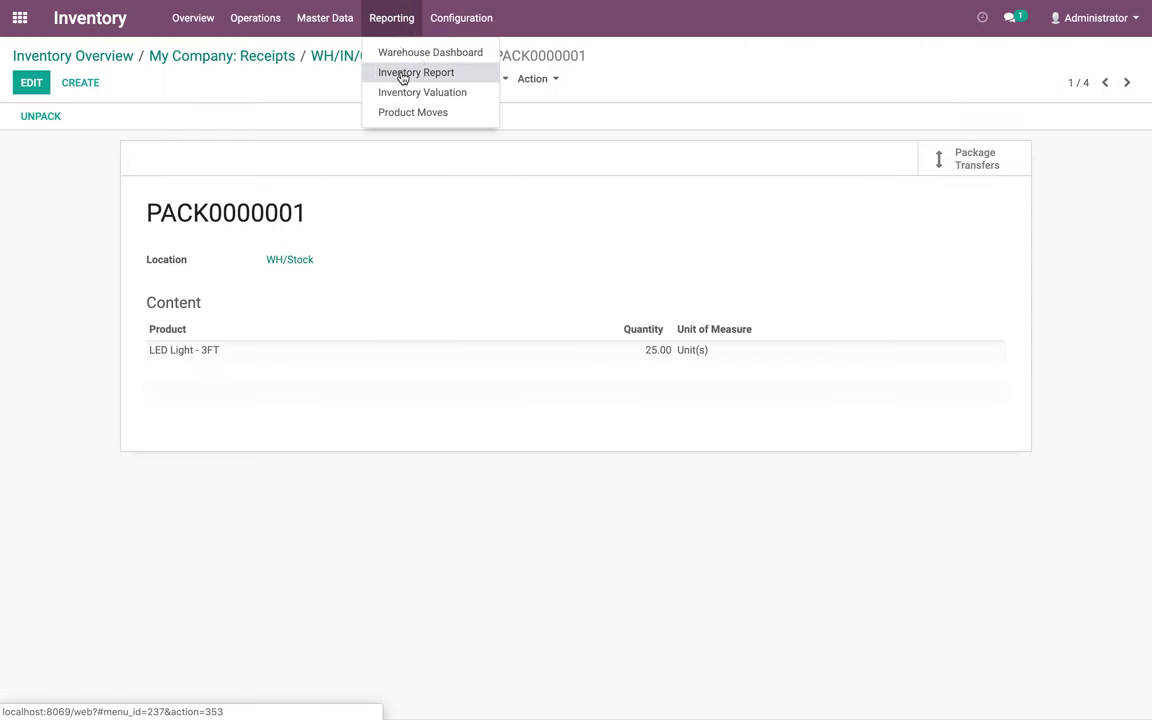
click(400, 72)
click(365, 211)
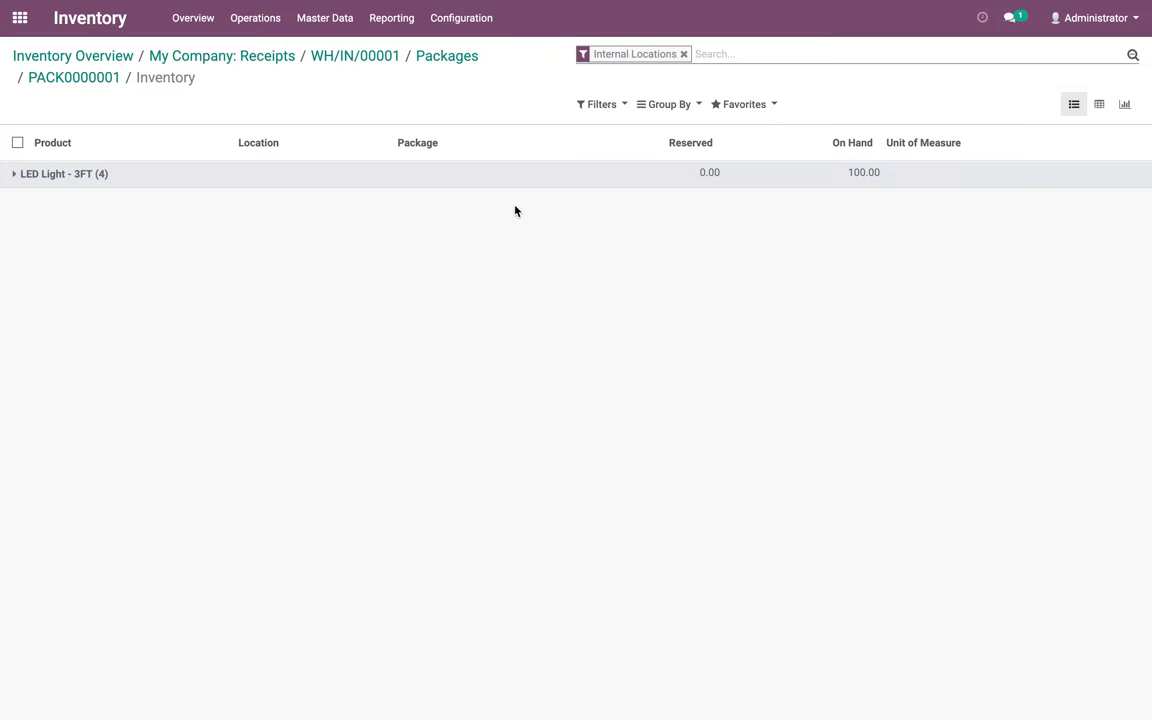
click(857, 176)
click(857, 201)
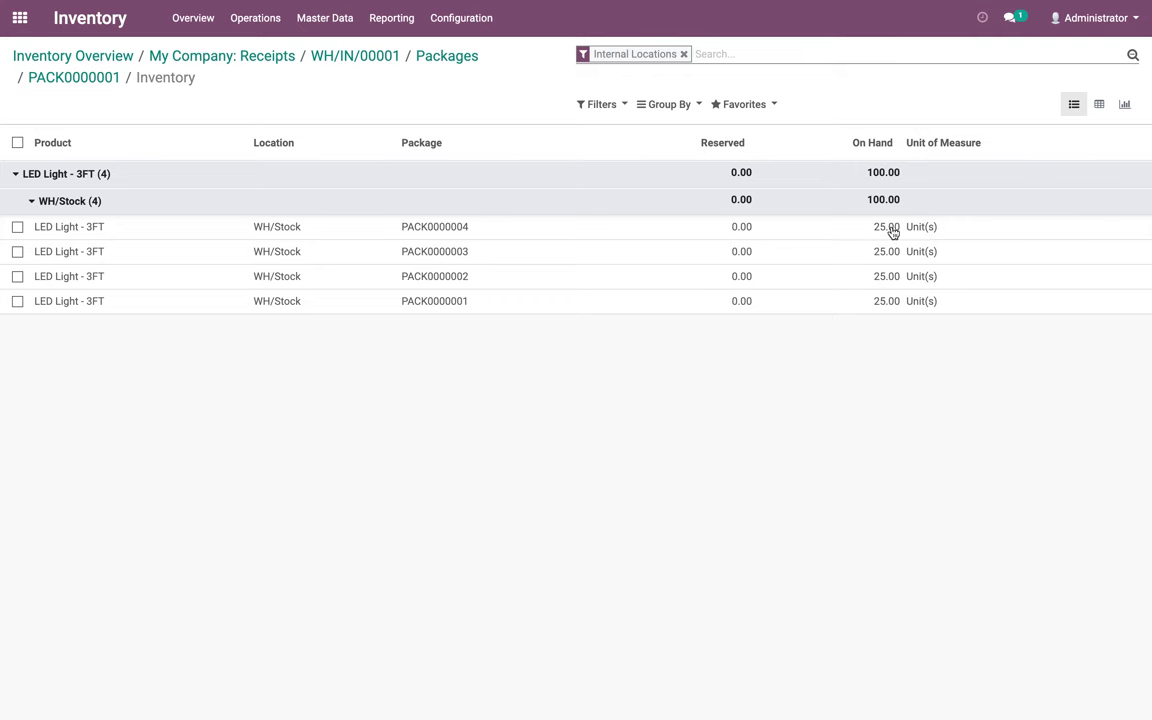
Step: In Sales, create a new quotation with a newly created customer named Retail Customer
click(19, 18)
click(465, 222)
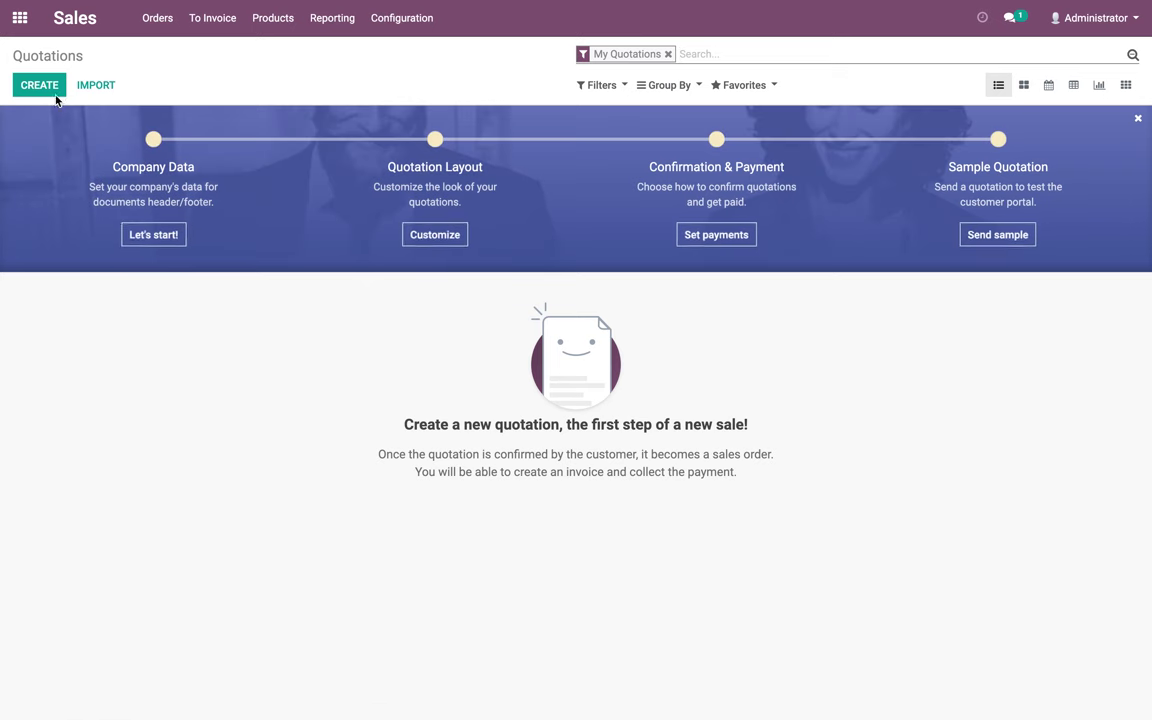
click(52, 88)
text(Re)
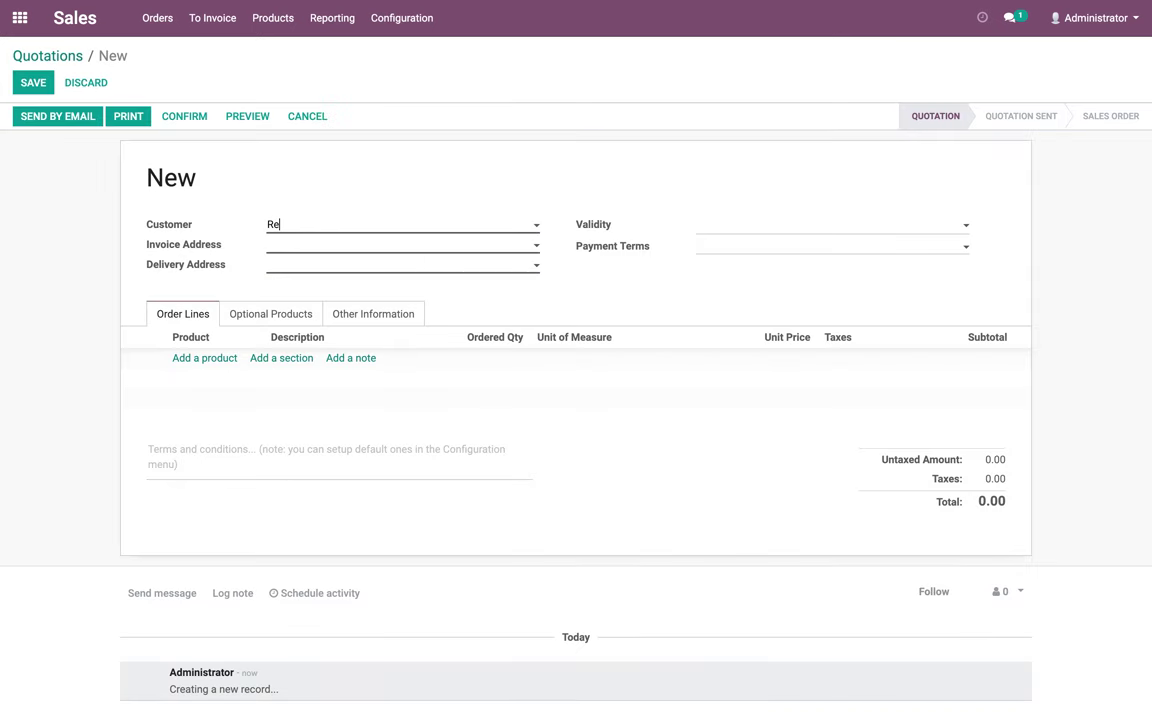
text(tail Customer)
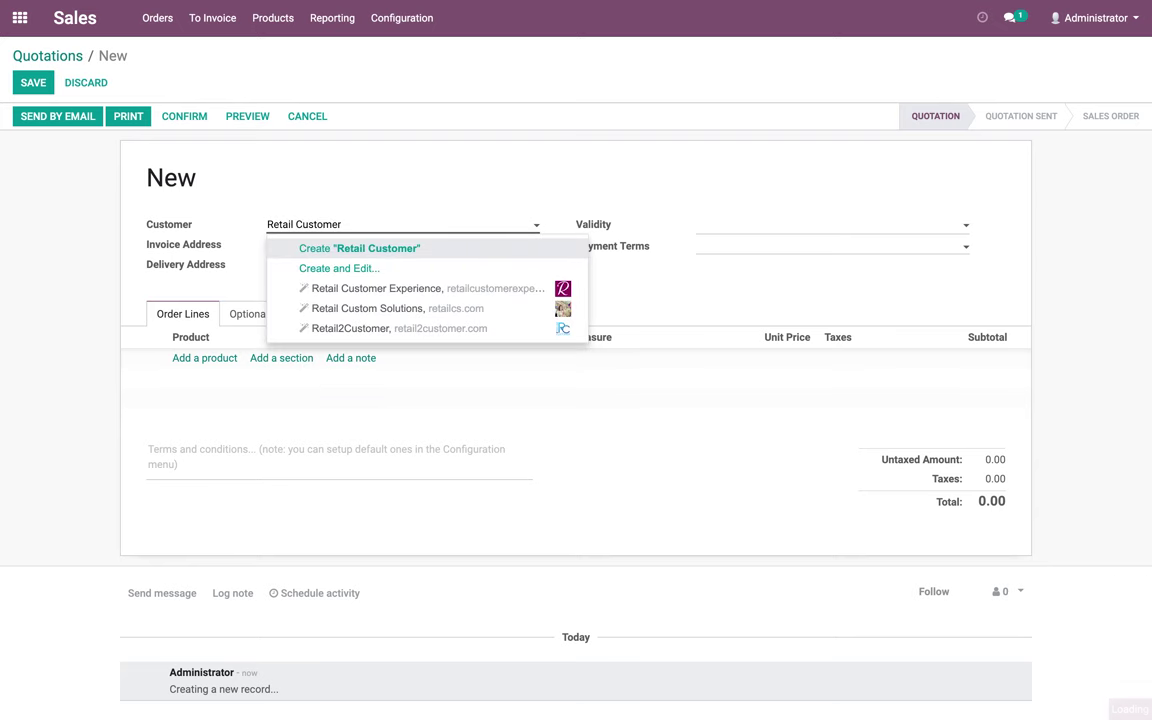
key(Return)
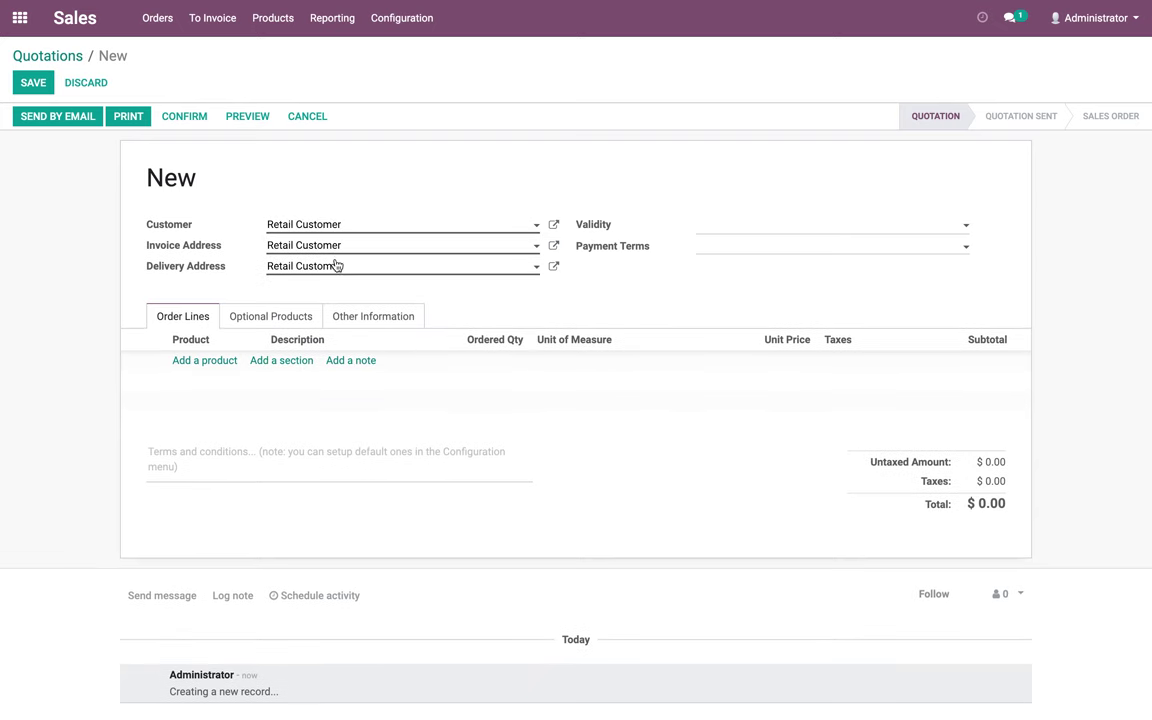
Step: Add 5 units of LED Light - 3FT to the quotation, and save and confirm it
click(207, 361)
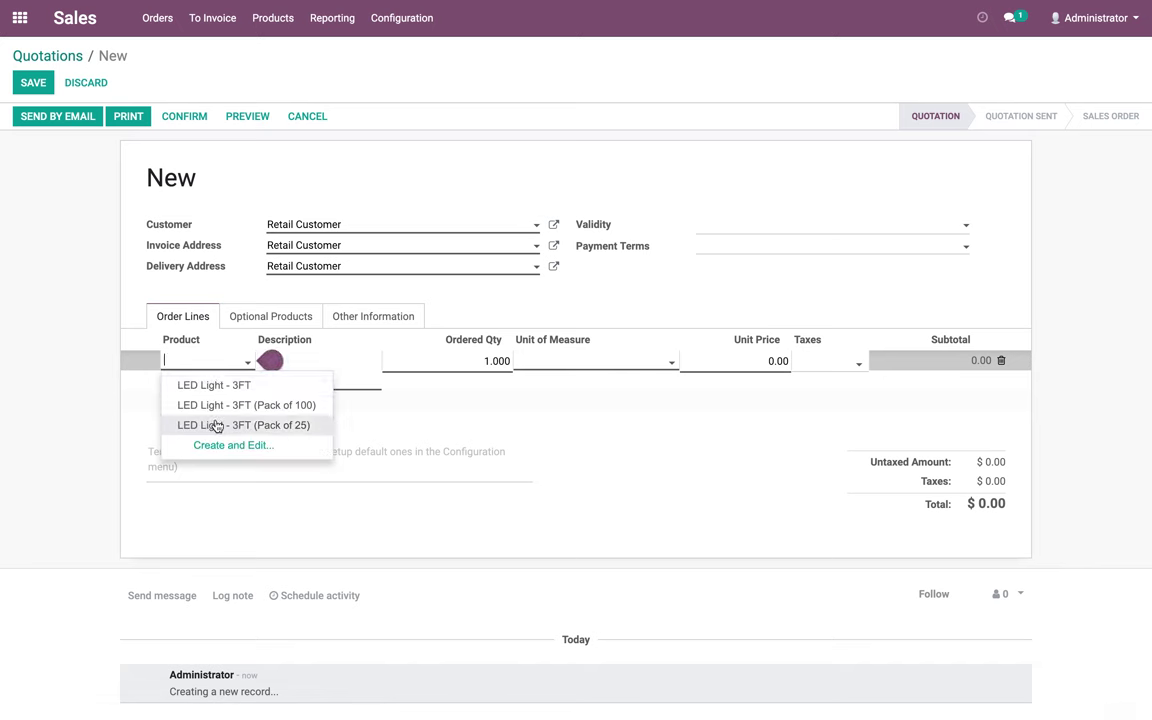
click(215, 387)
text(5)
click(685, 426)
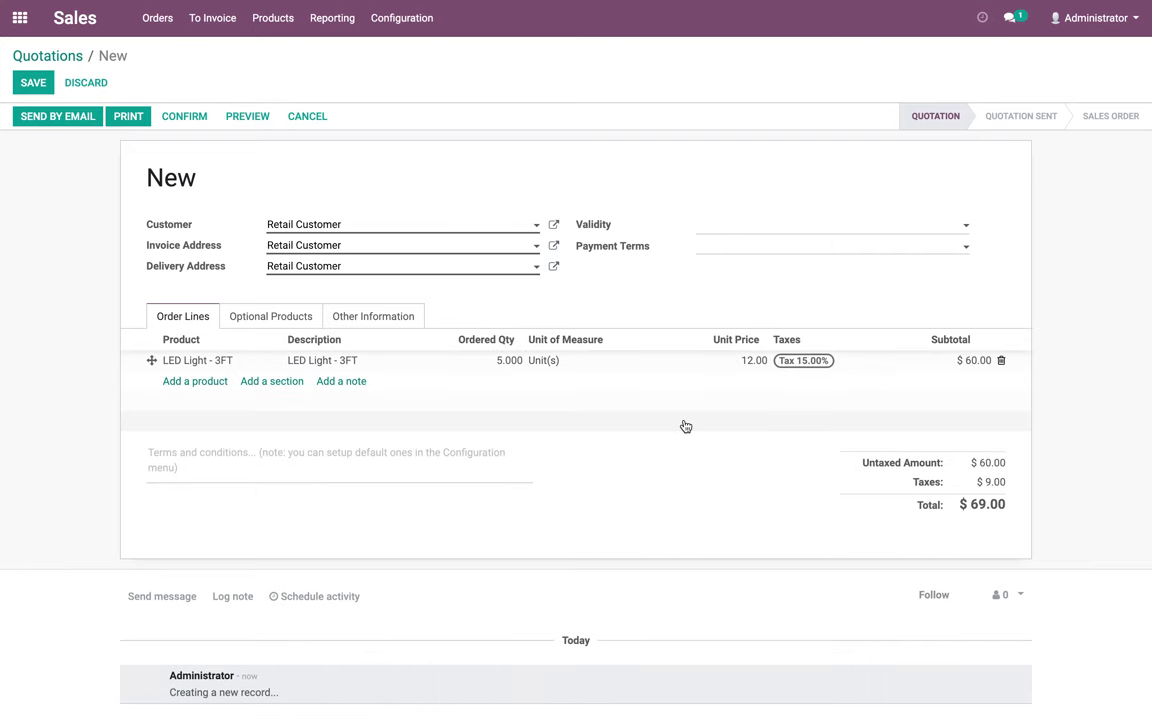
click(33, 81)
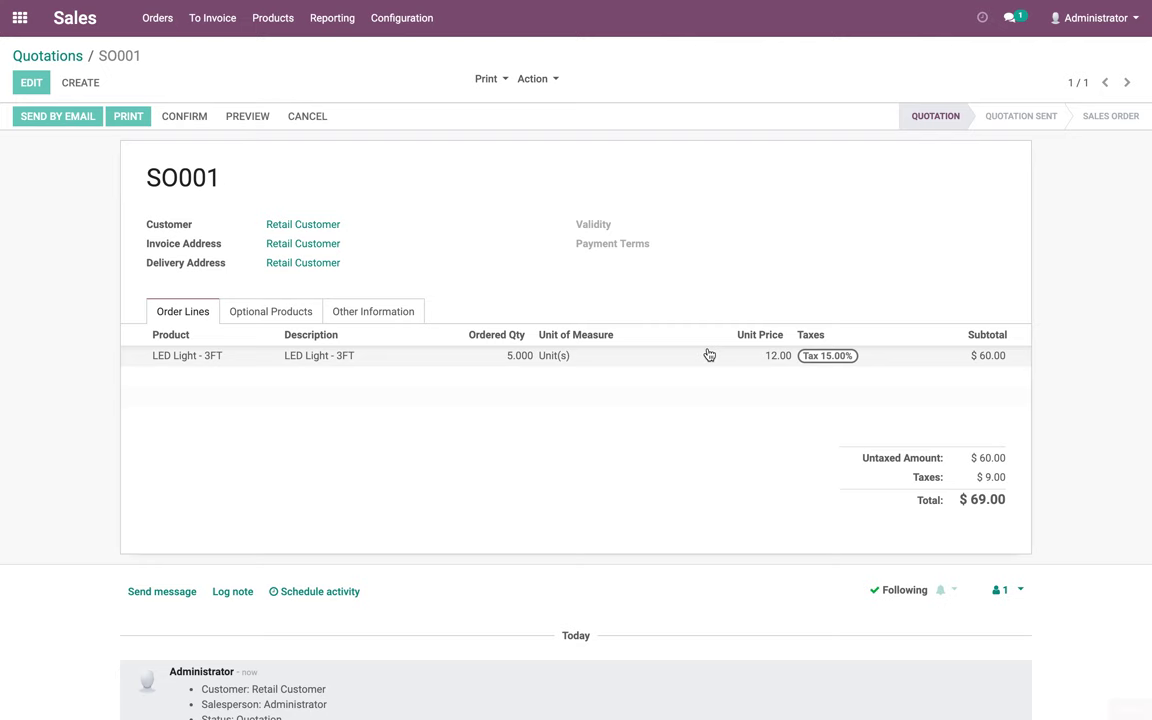
Step: Switch to the Barcode app and open the ready delivery order for Retail Customer
click(18, 18)
click(400, 305)
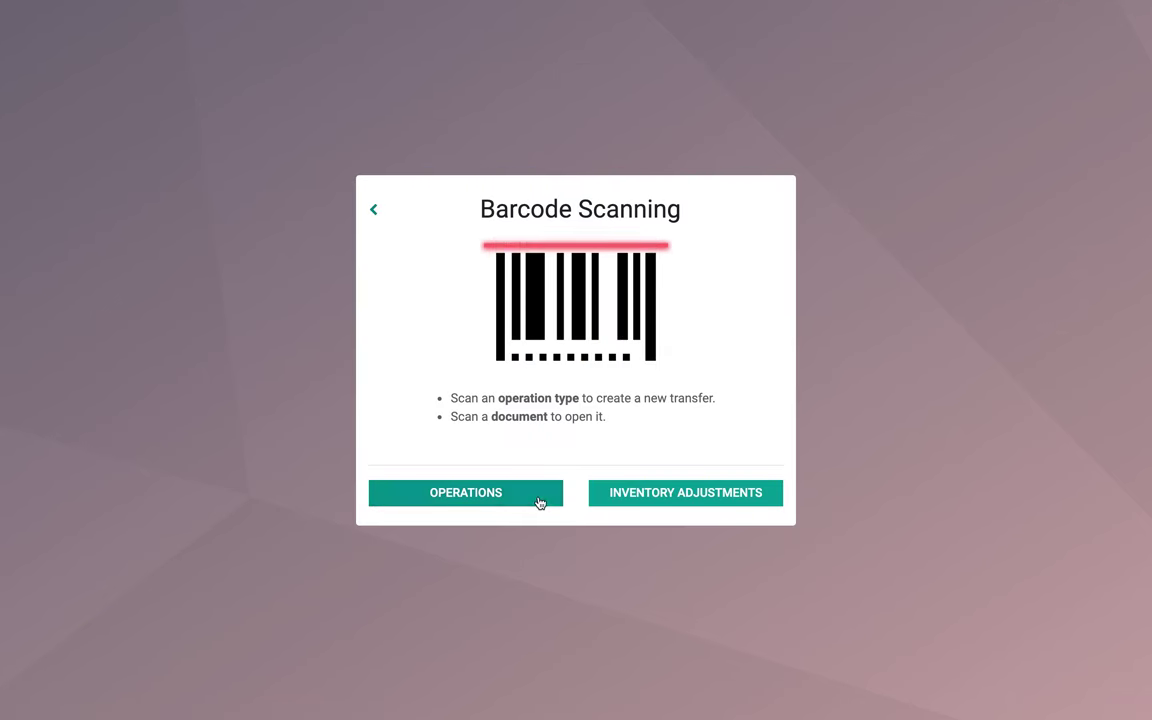
click(473, 494)
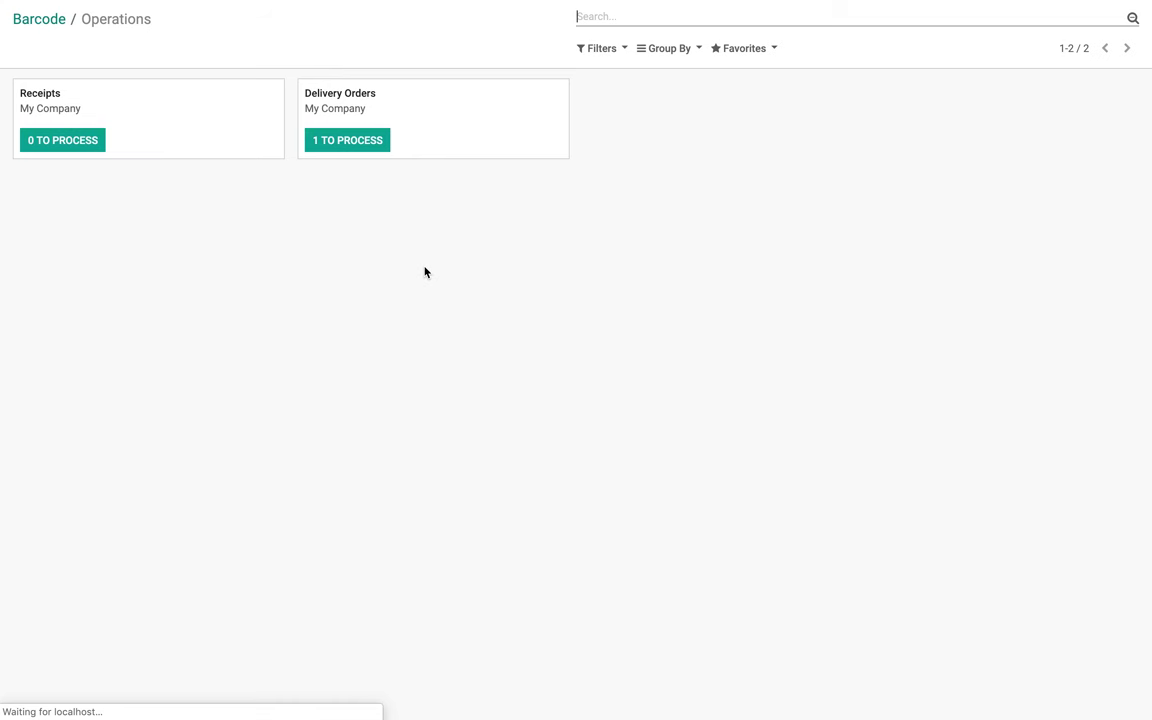
click(368, 145)
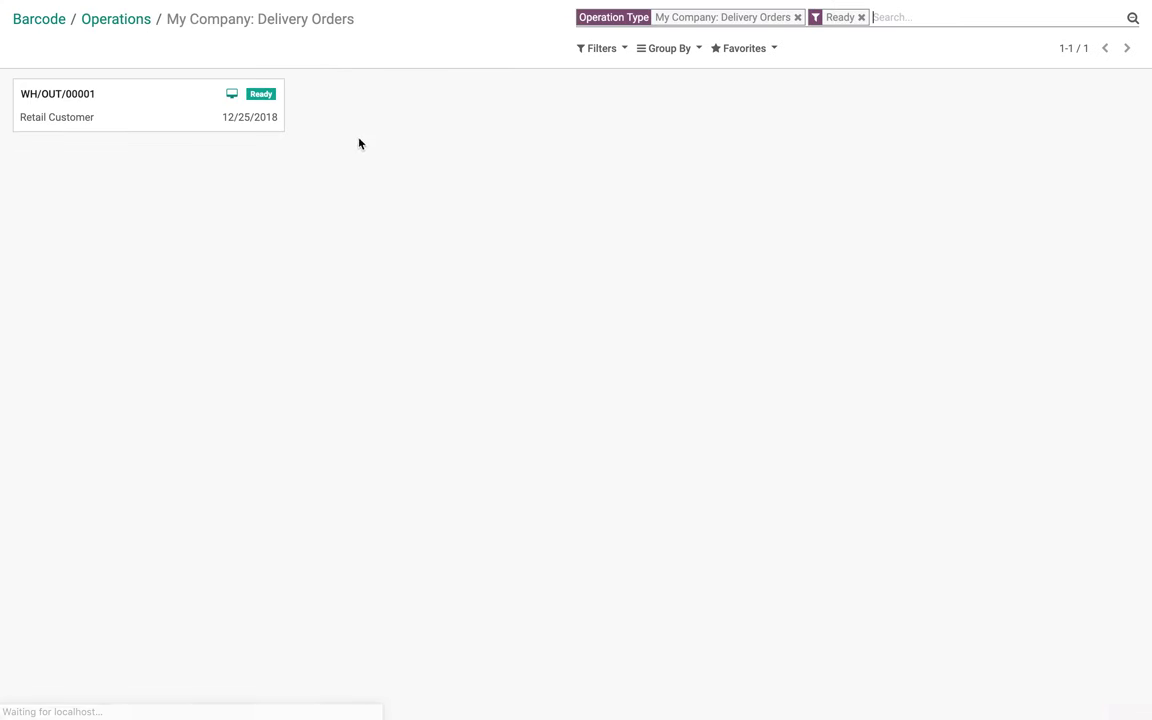
click(223, 125)
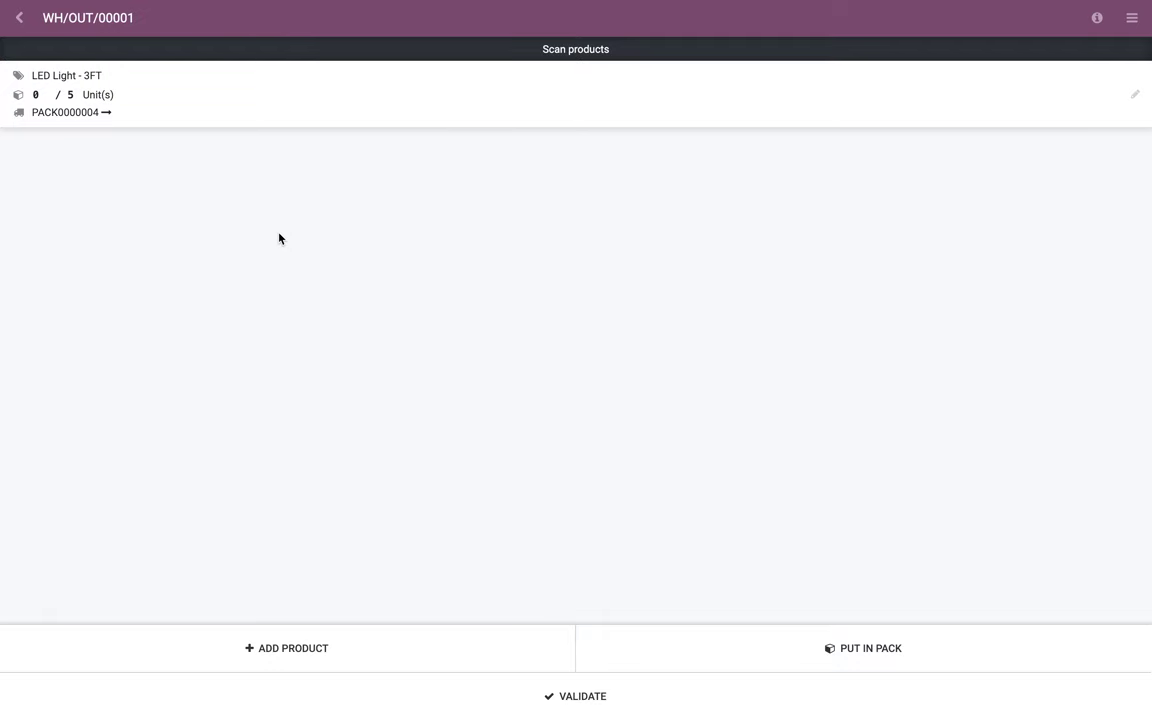
Step: Scan 5 units of LED Light - 3FT from PACK0000004, validate the delivery, and return to the Barcode start screen
key(Return)
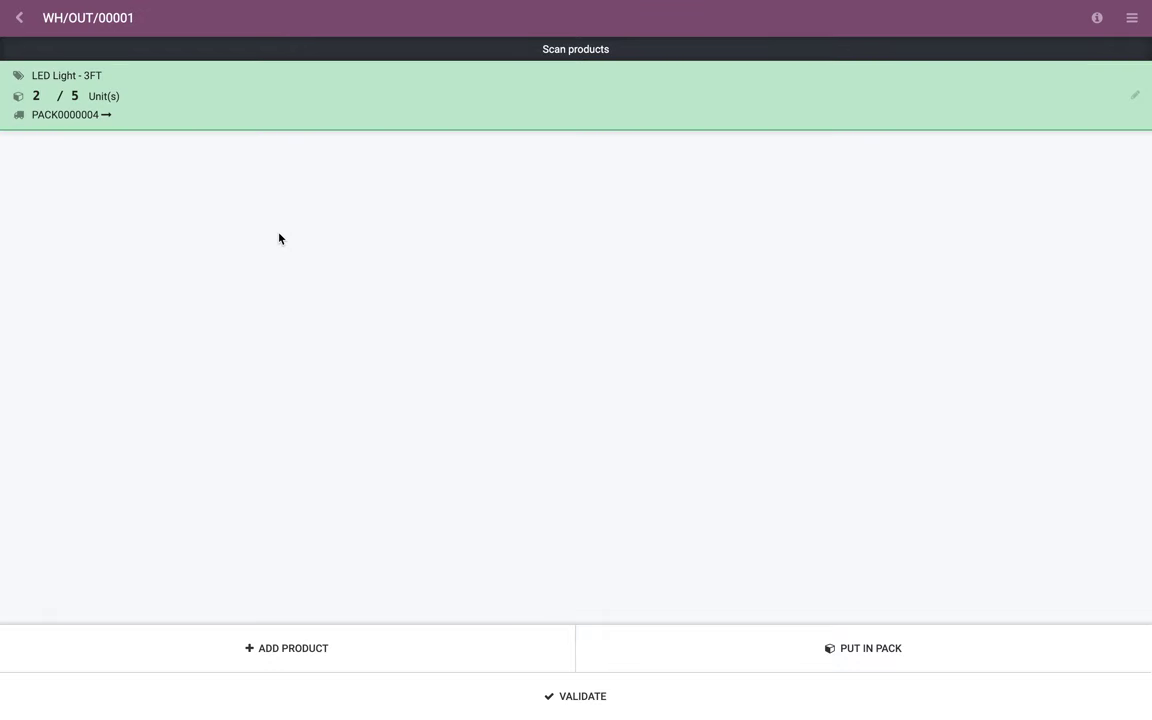
key(Return)
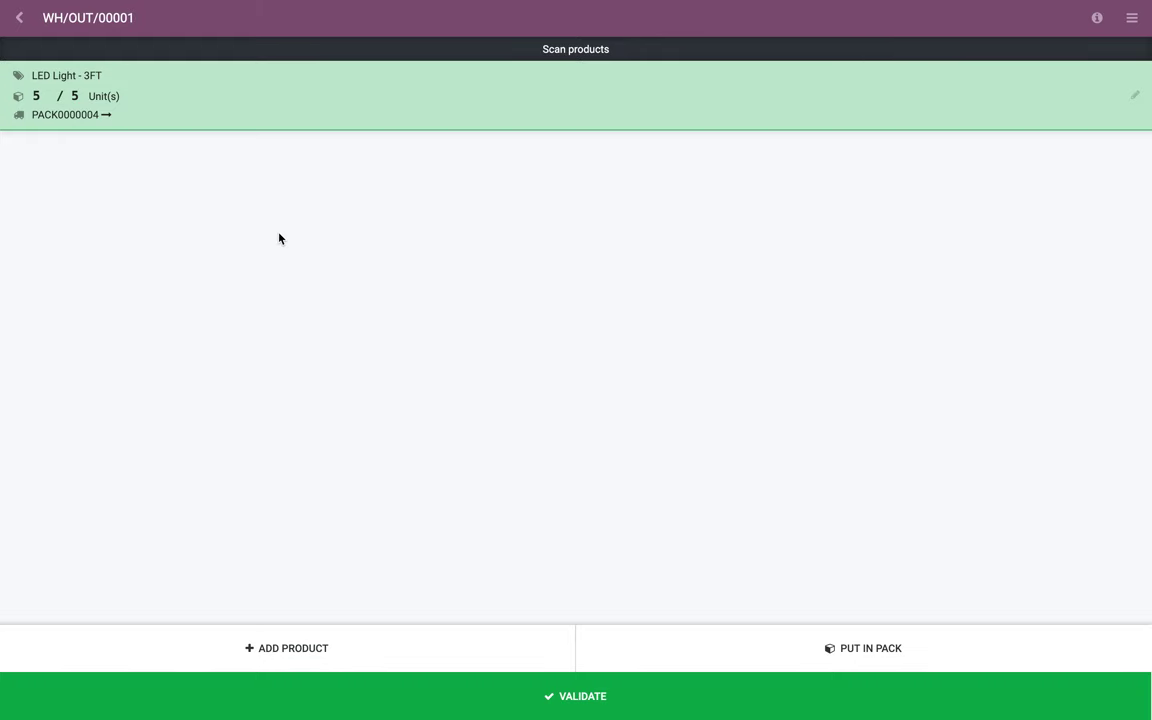
click(715, 689)
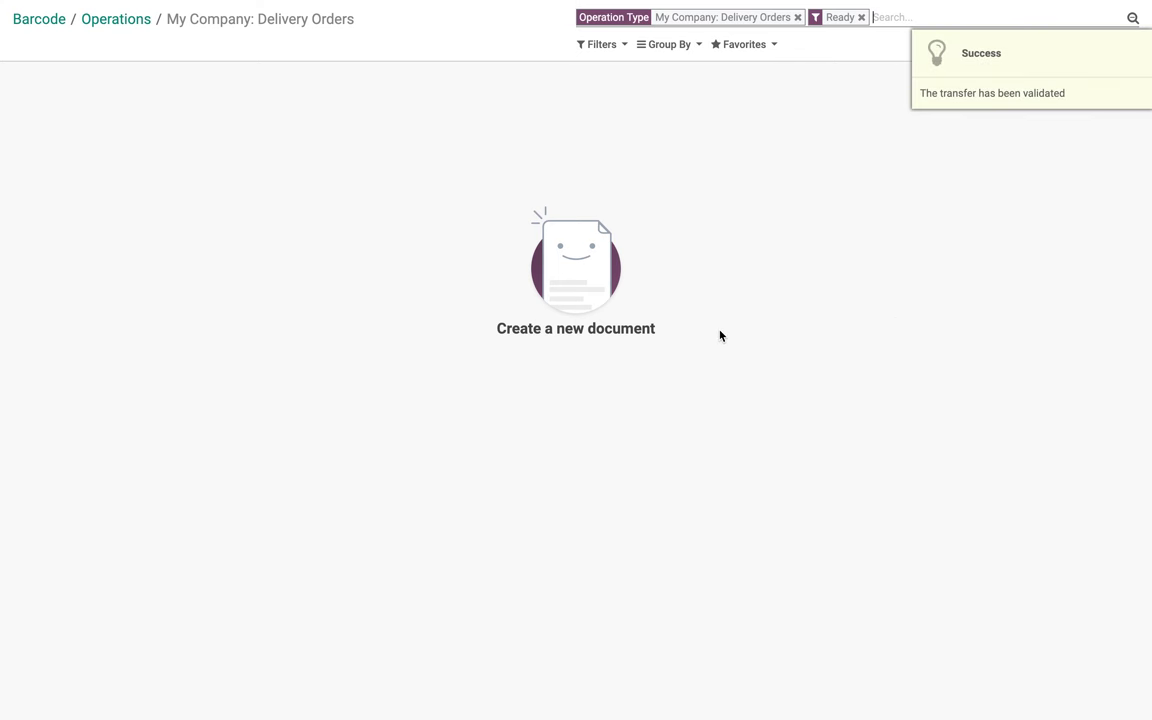
click(103, 20)
click(37, 24)
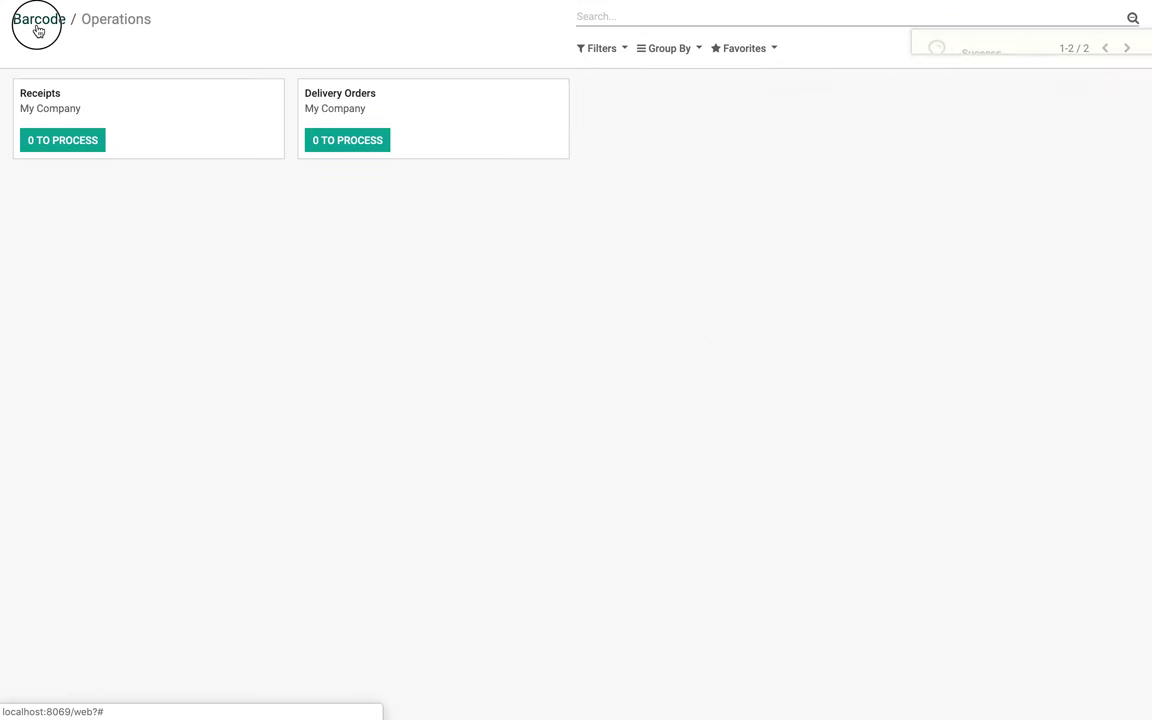
Step: Switch to the Inventory app and open the completed Retail Customer delivery order to review its detailed operations
click(373, 208)
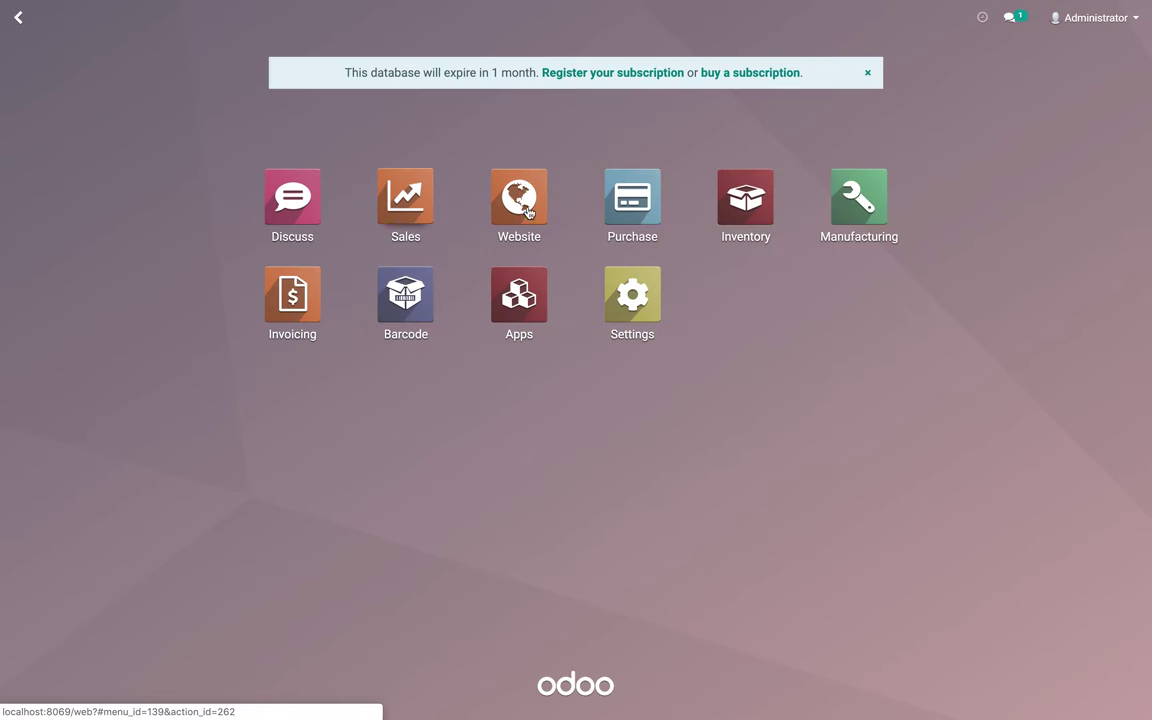
click(740, 205)
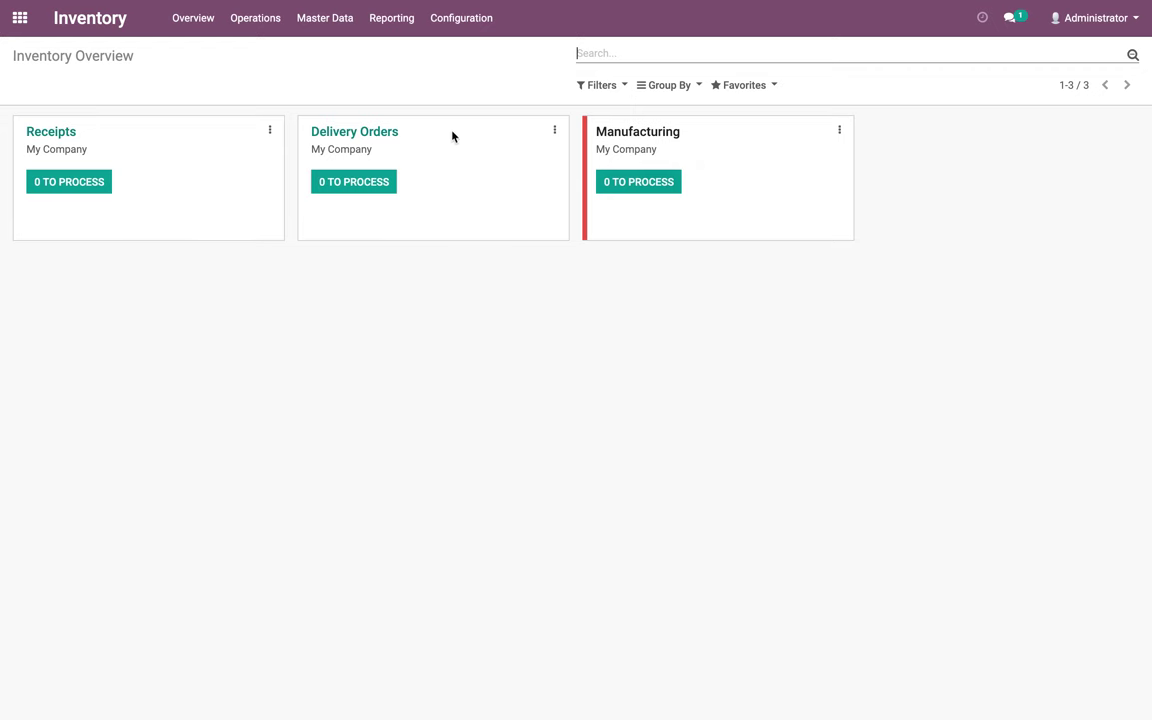
click(379, 136)
click(528, 164)
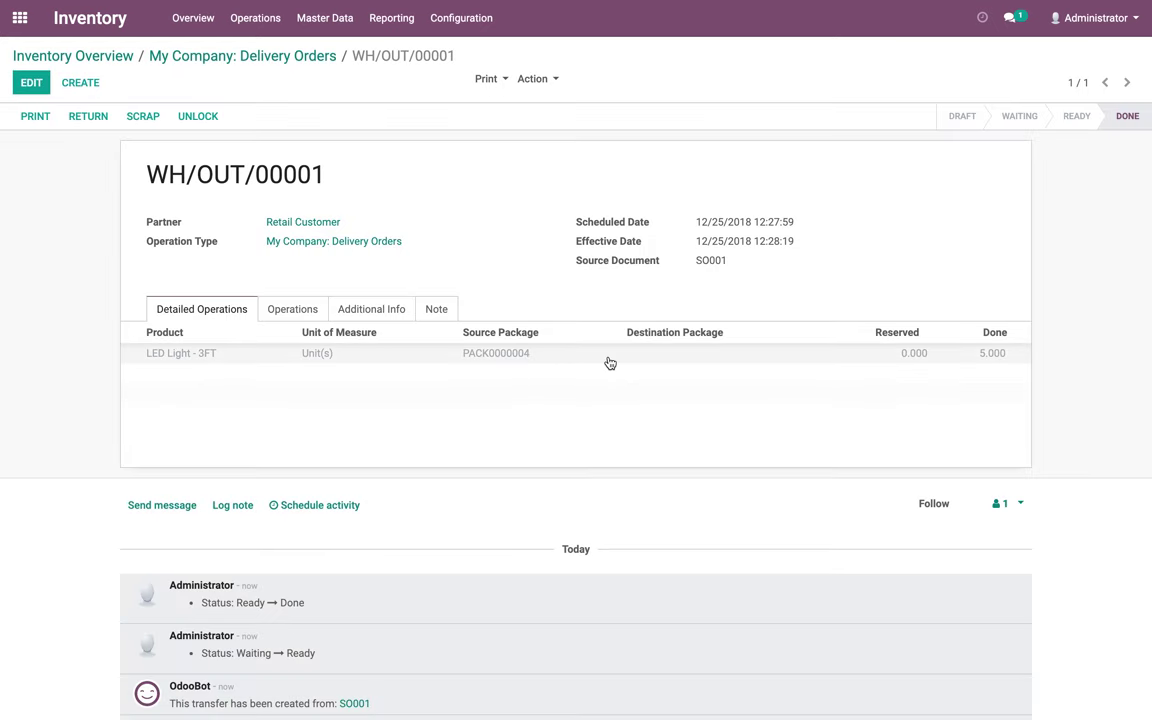
Step: Retrieve the Inventory Report, expand LED Light - 3FT down to its WH/Stock packages, and sort them by package
click(391, 18)
click(406, 72)
click(352, 213)
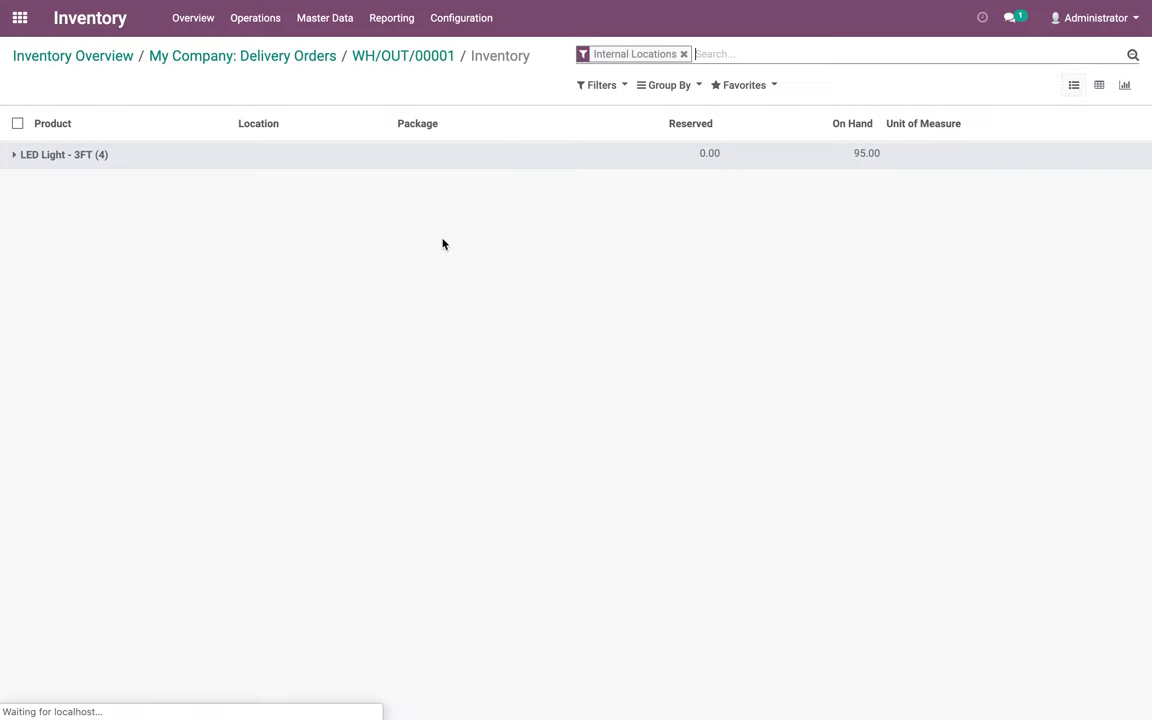
click(377, 133)
click(374, 160)
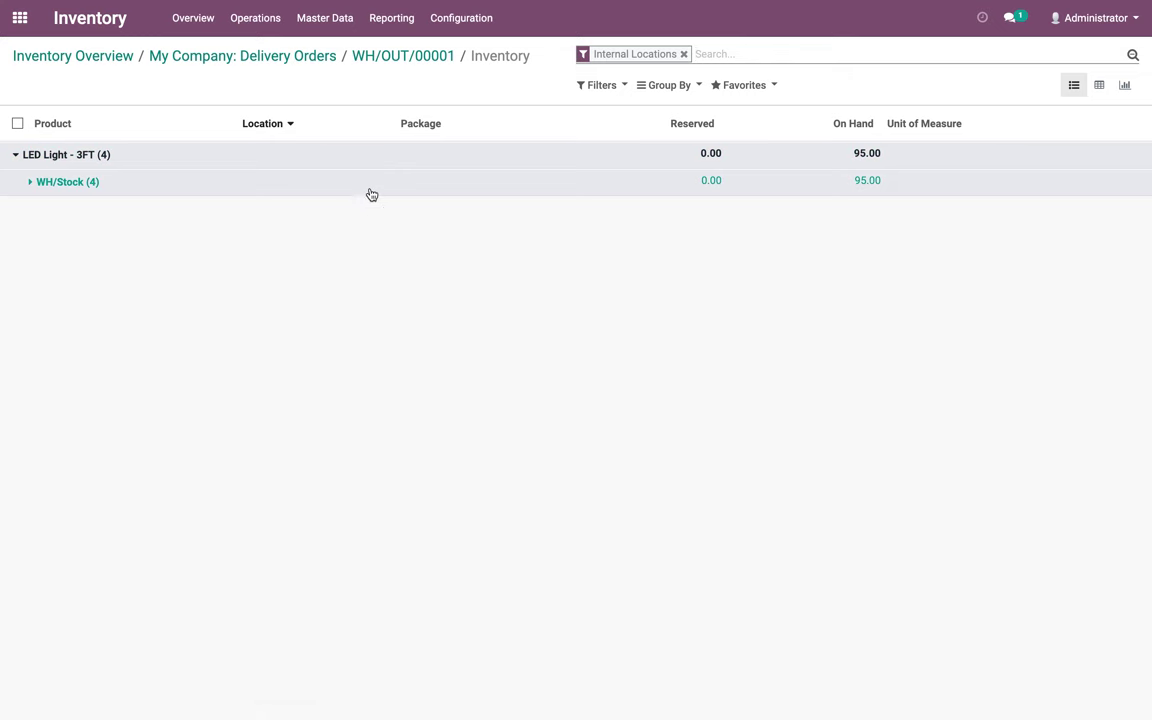
click(370, 188)
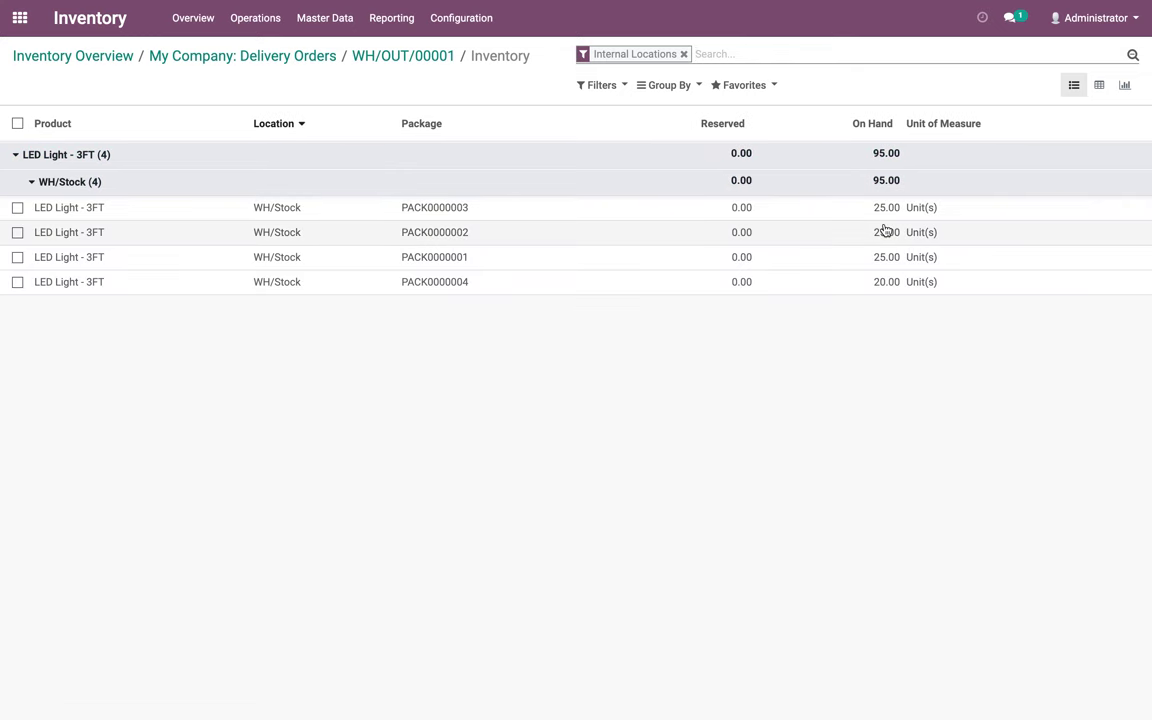
click(420, 123)
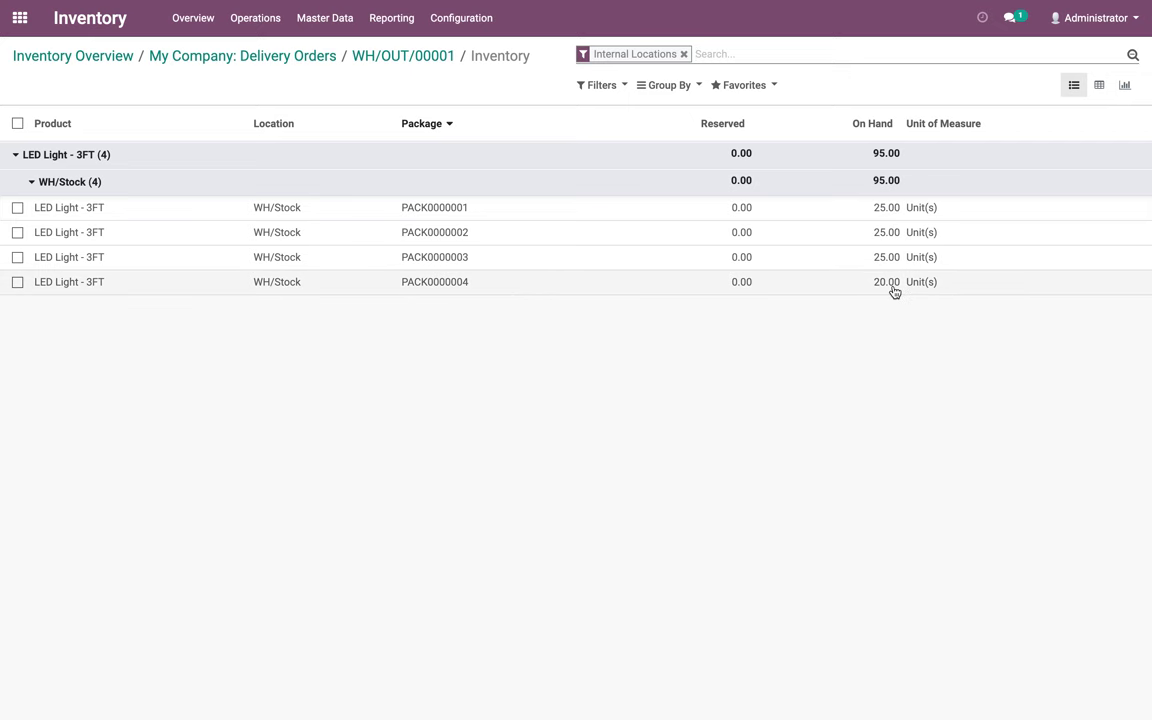
Step: Switch to the Sales app and create a new quotation for Retail Customer
click(20, 18)
click(404, 198)
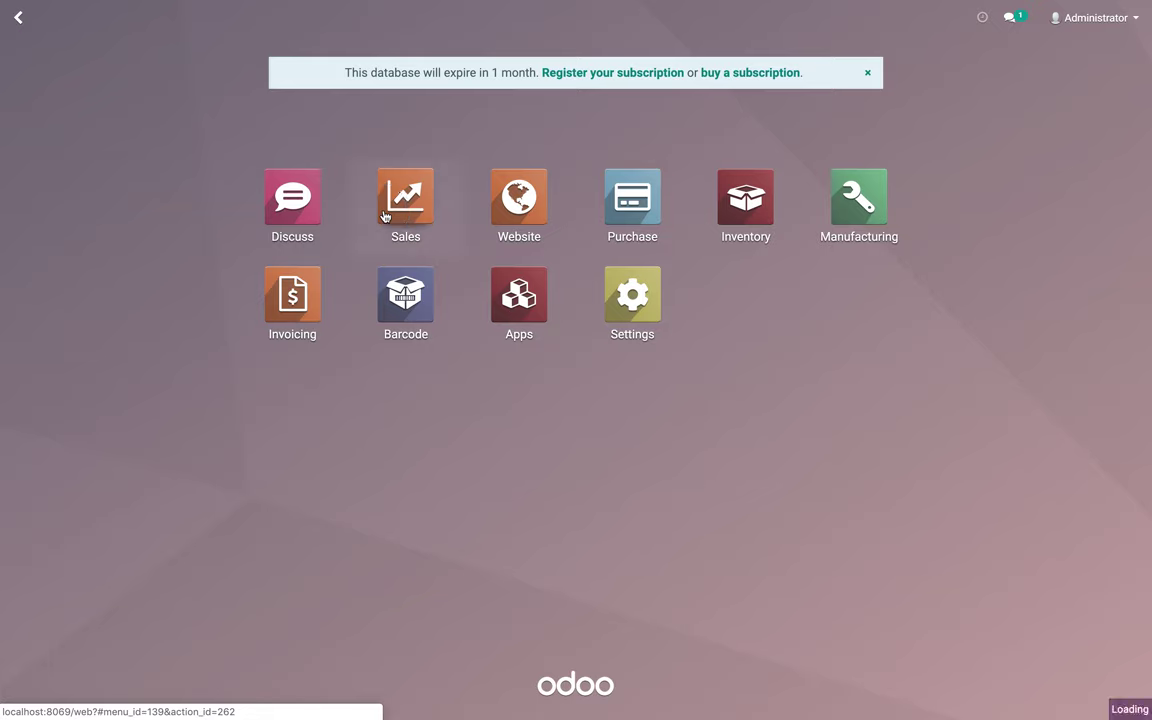
click(38, 85)
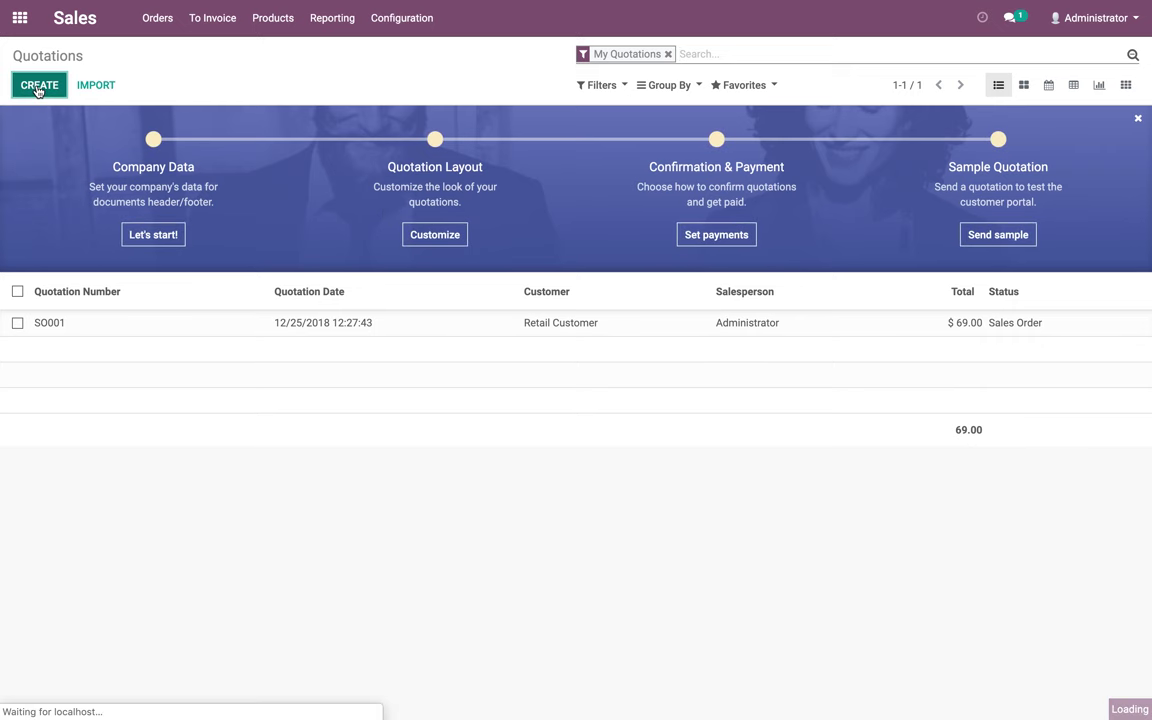
click(275, 224)
click(291, 249)
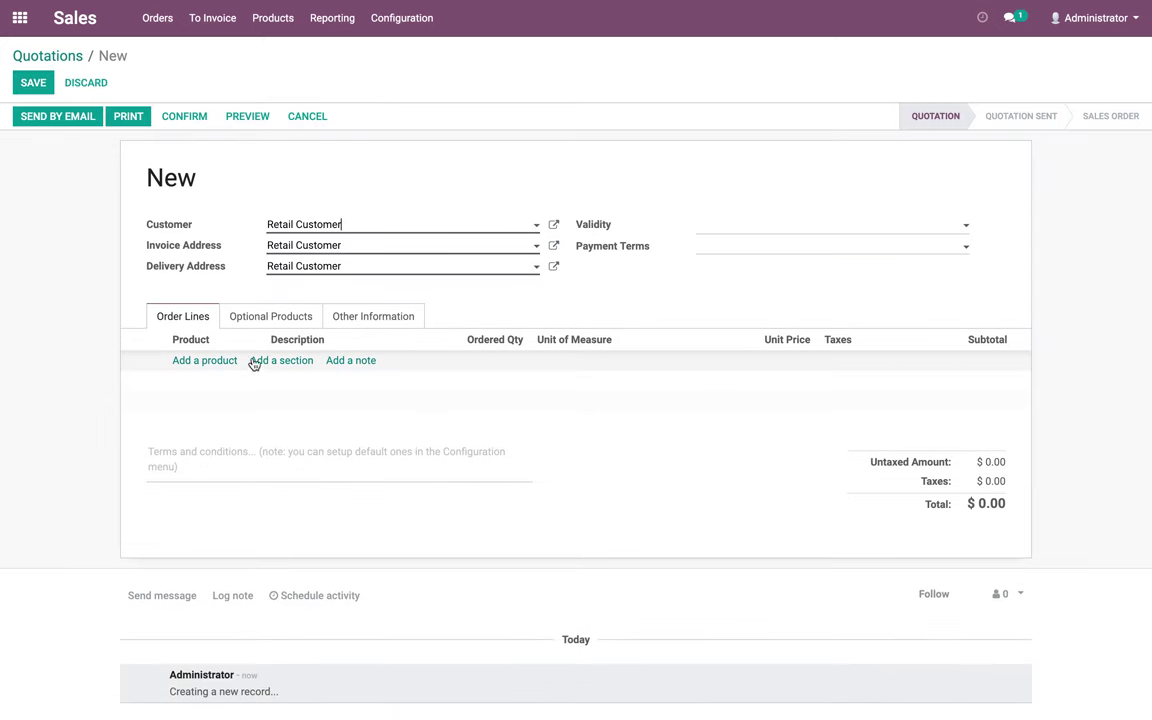
Step: Add 2 units of LED Light - 3FT (Pack of 25) to the quotation, and save and confirm it
click(210, 368)
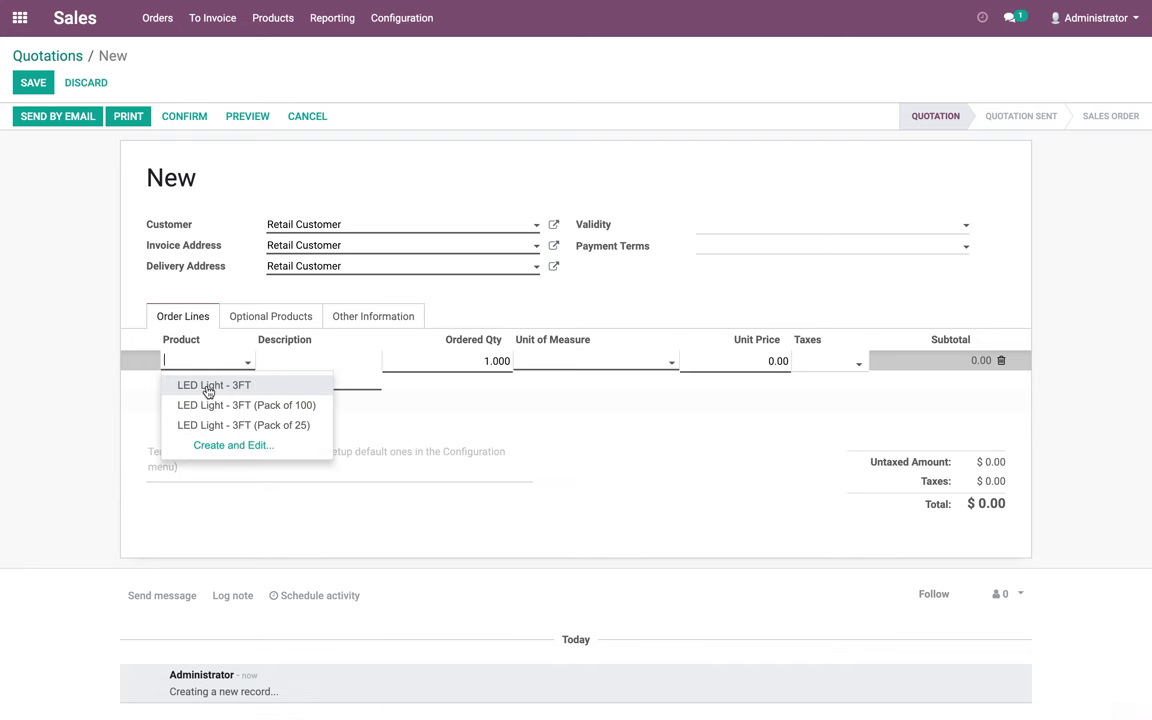
click(210, 388)
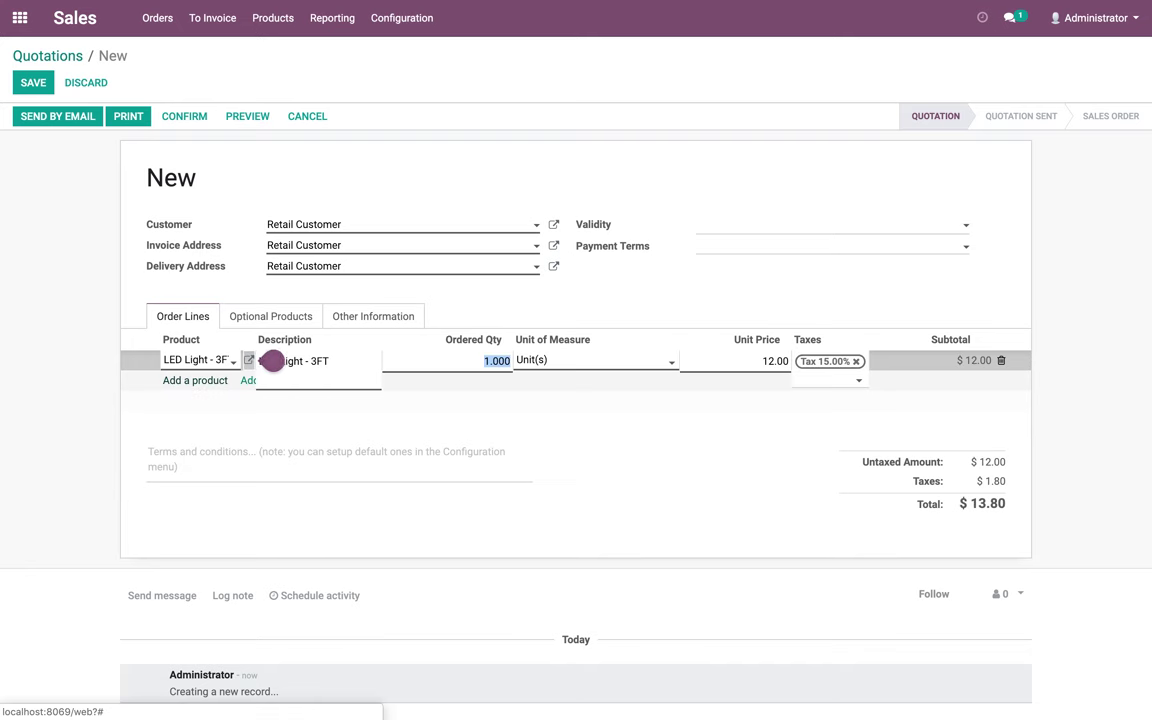
click(188, 359)
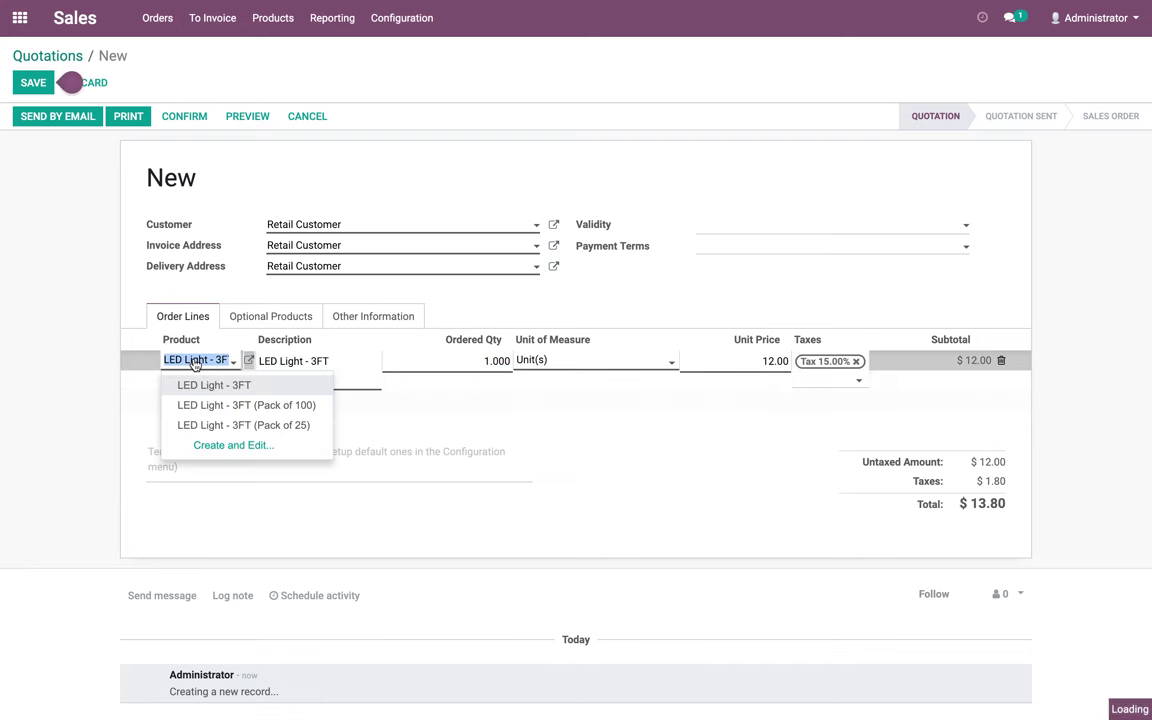
click(231, 425)
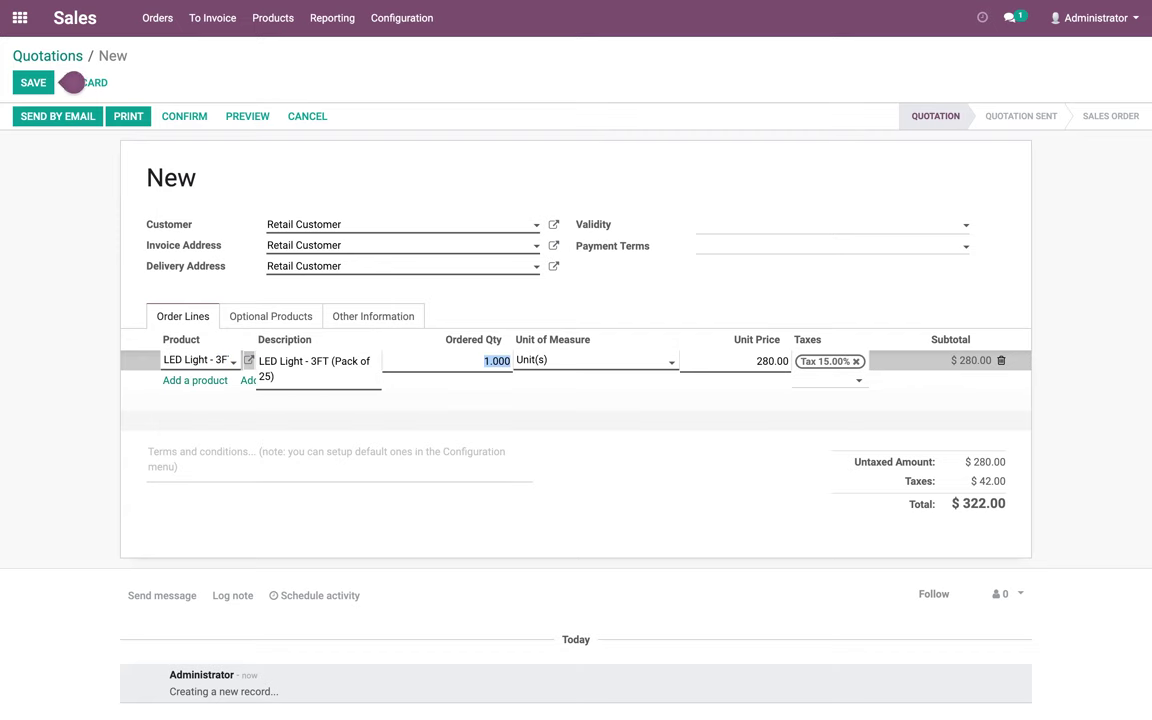
key(Tab)
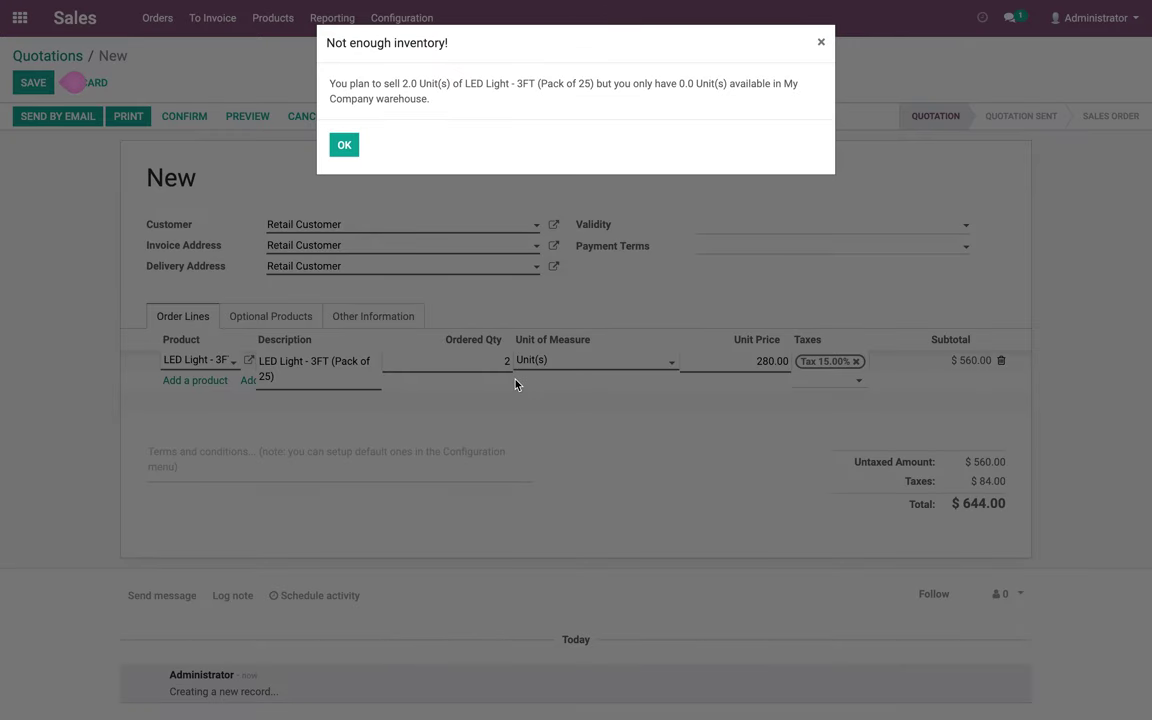
click(344, 146)
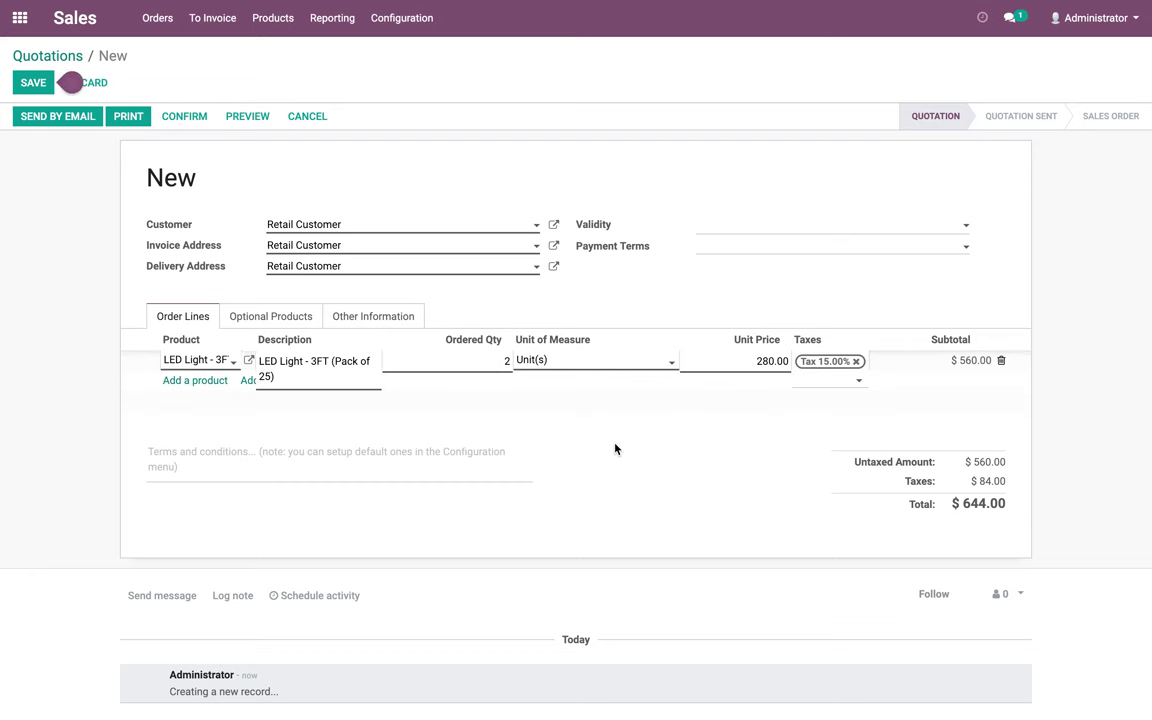
click(546, 389)
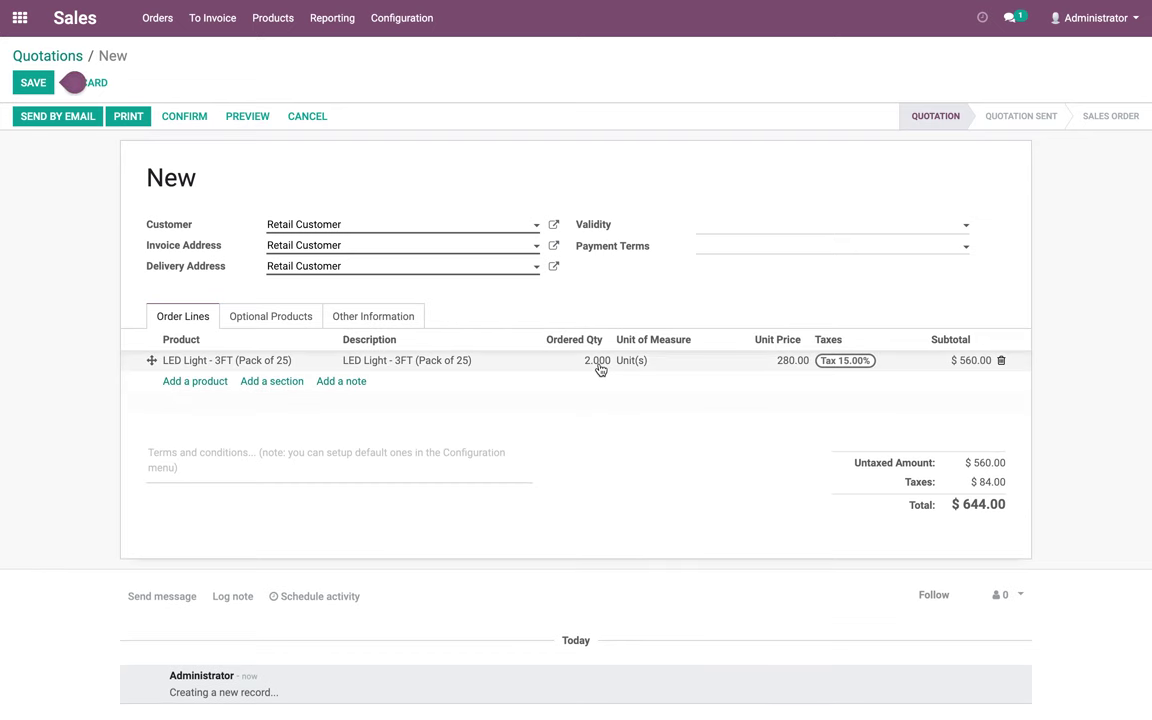
click(33, 82)
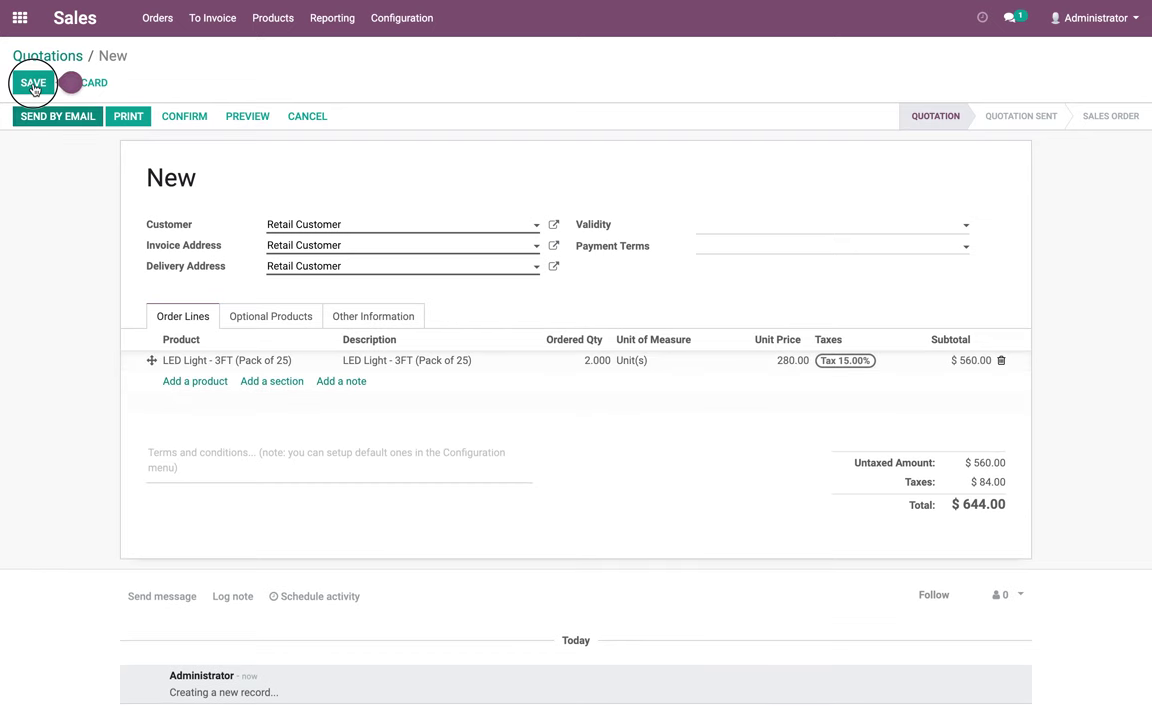
click(176, 121)
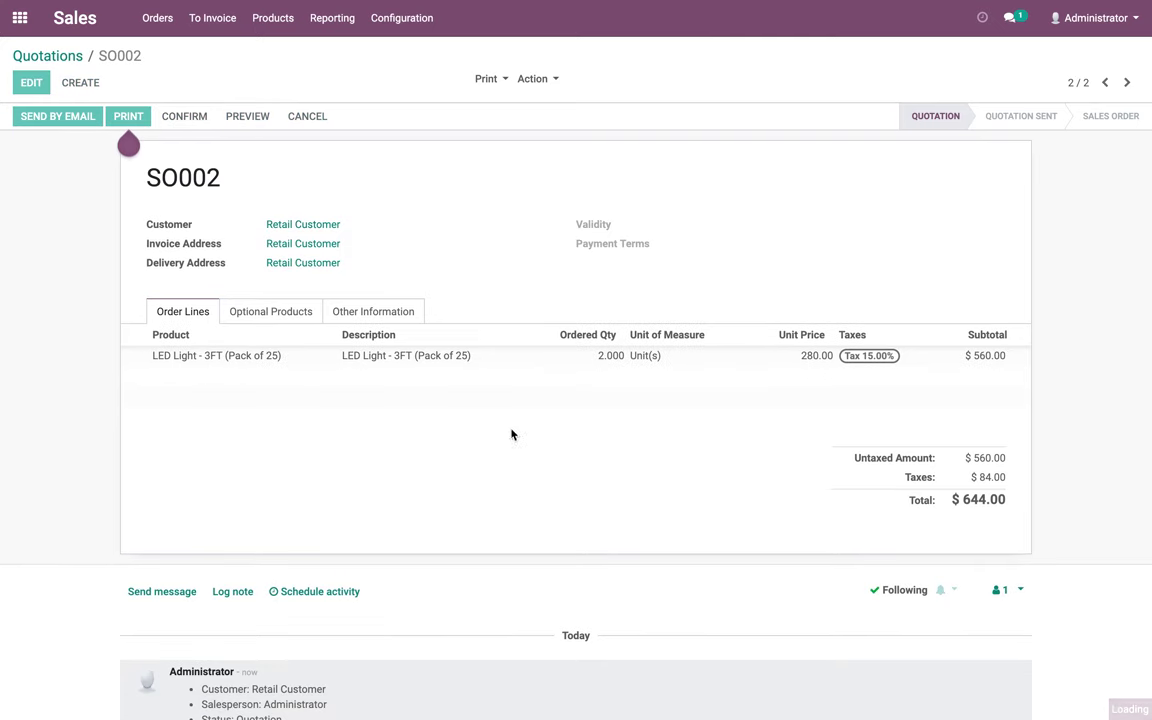
Step: Switch to the Barcode app and open the ready delivery order for the pack-of-25 sale
click(20, 17)
click(406, 298)
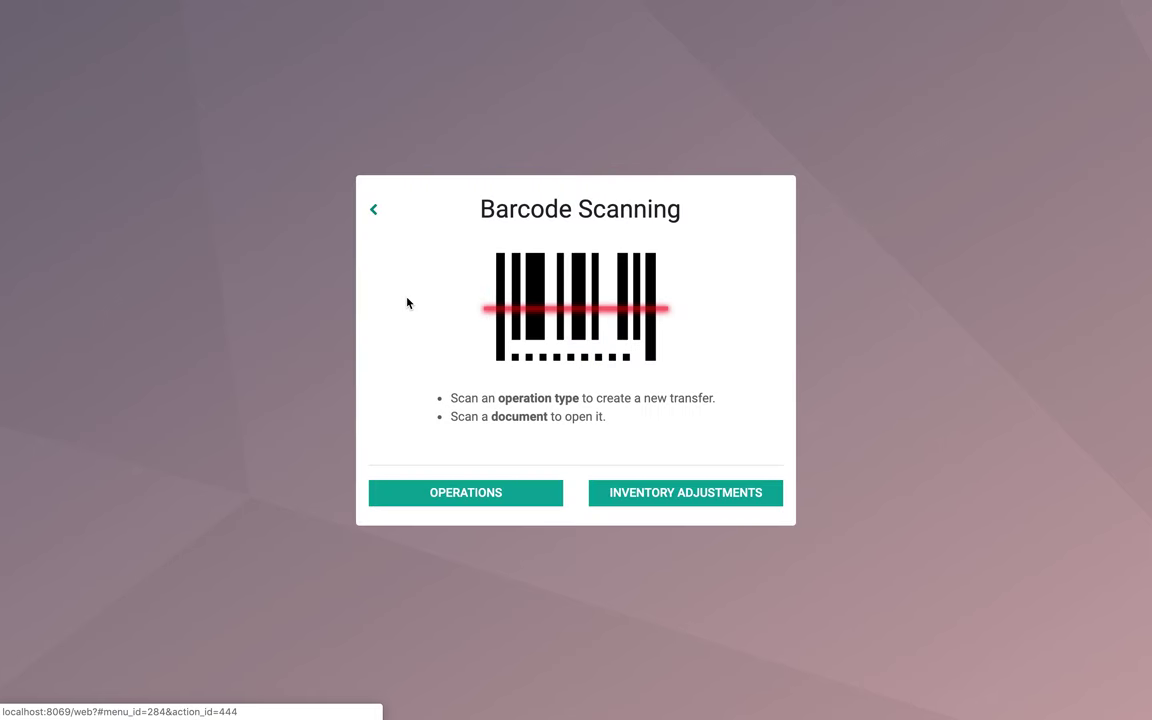
click(463, 493)
click(347, 145)
click(103, 108)
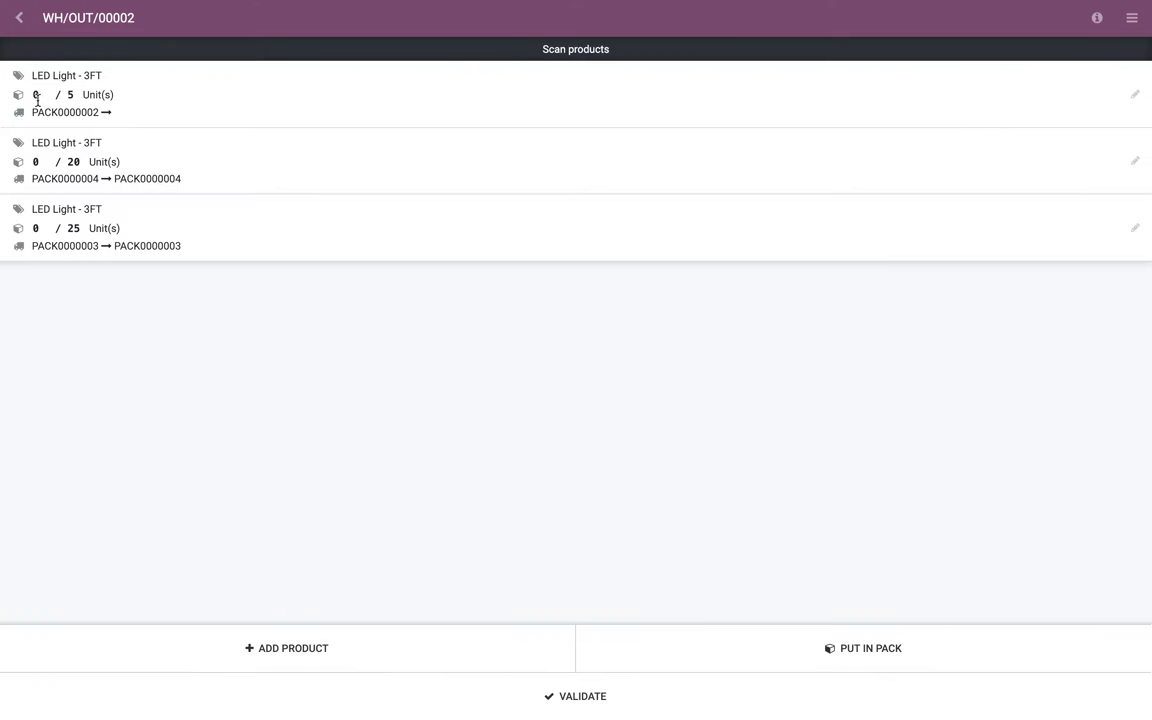
Step: Check the suggested source packages, and scan the full packages PACK0000003 and PACK0000002 into the delivery
drag(32, 108, 108, 117)
drag(30, 246, 185, 252)
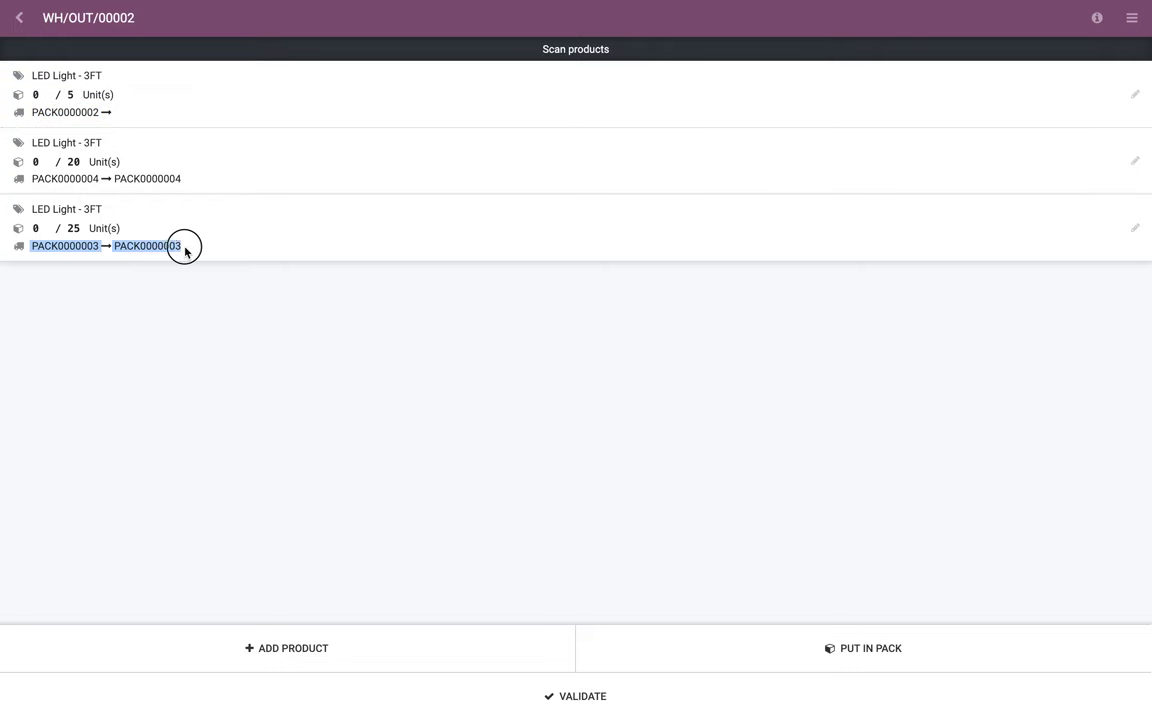
drag(35, 175, 191, 187)
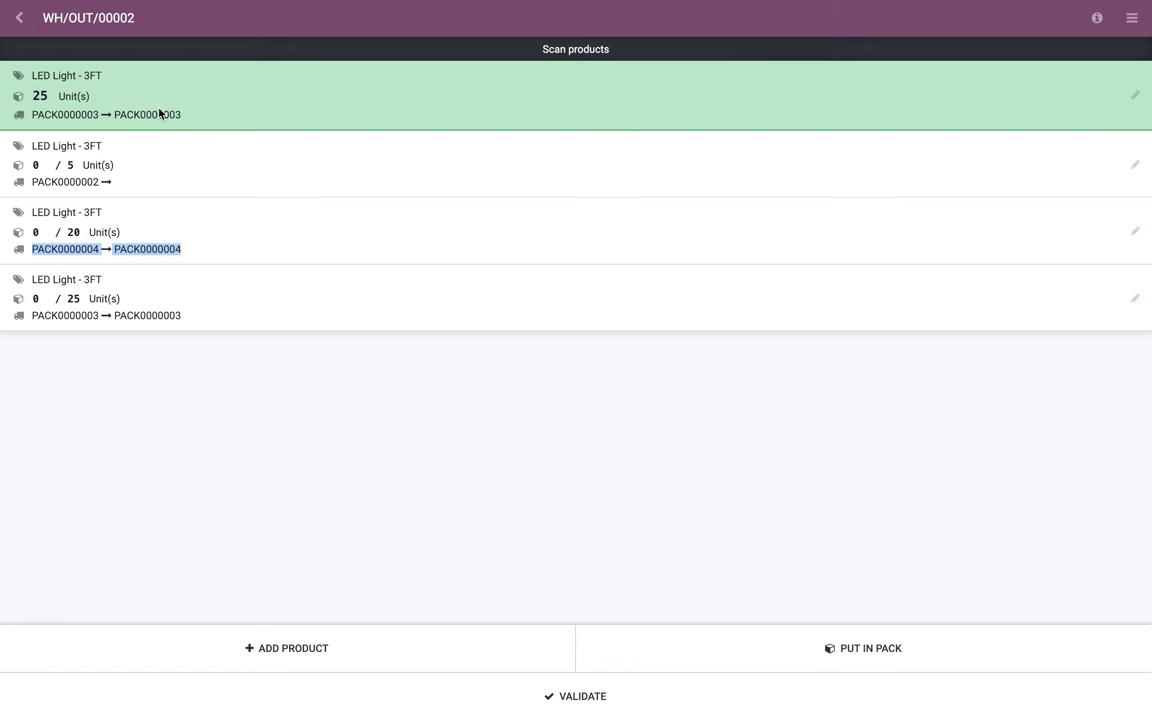
text(PACK0000002)
key(Return)
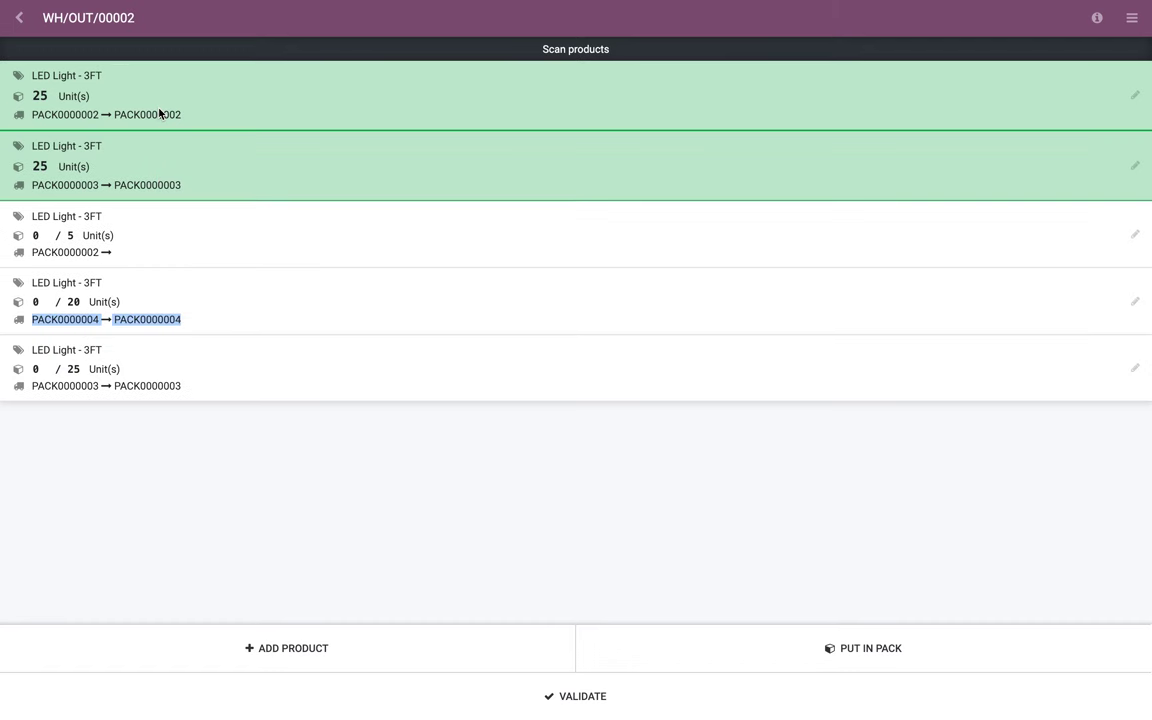
Step: Review the scanned package lines, validate the delivery, and return to the Barcode start screen
drag(36, 115, 235, 121)
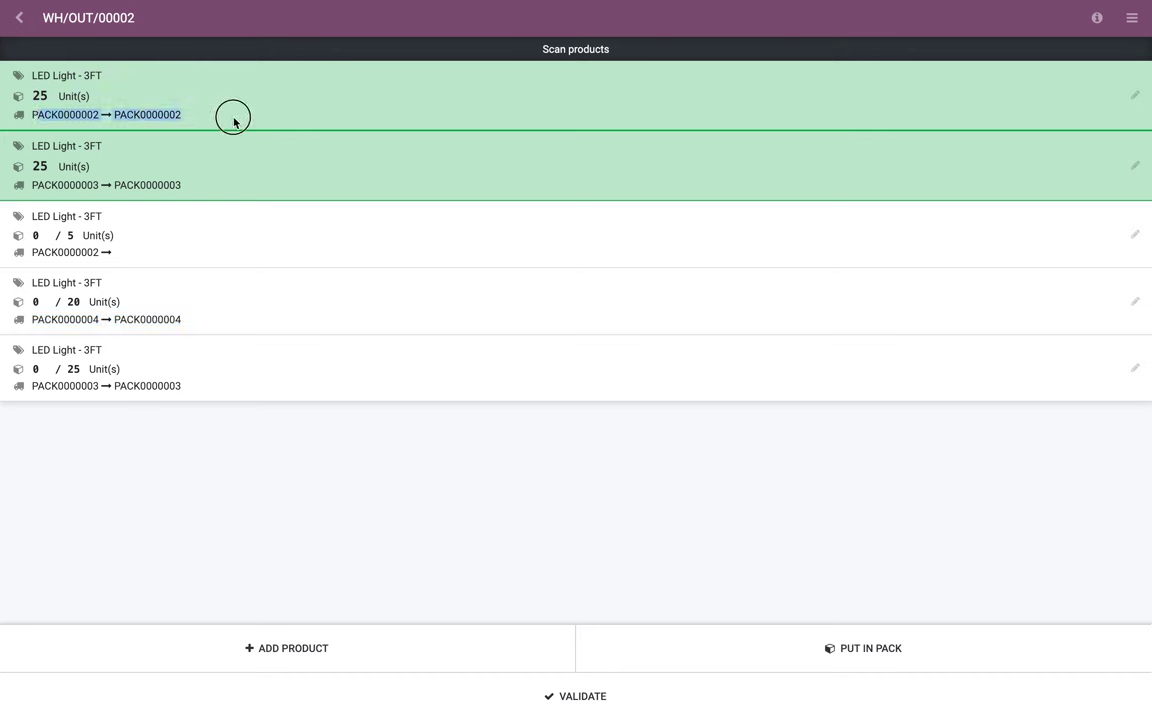
drag(31, 187, 246, 193)
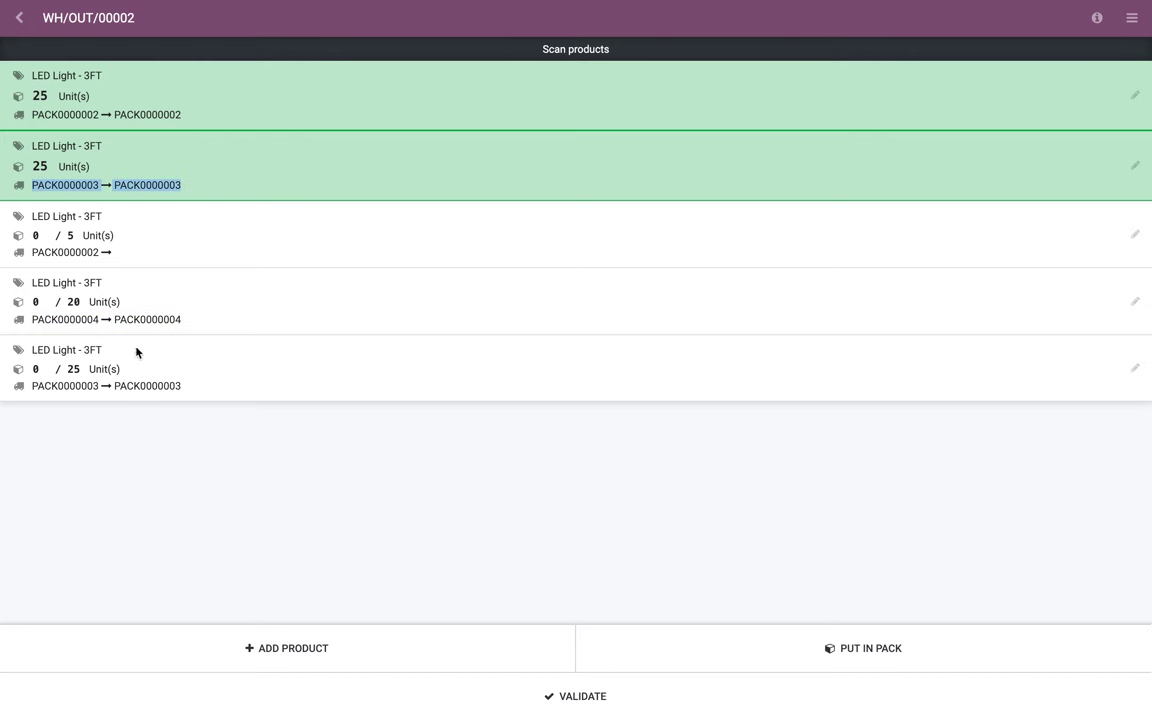
click(677, 690)
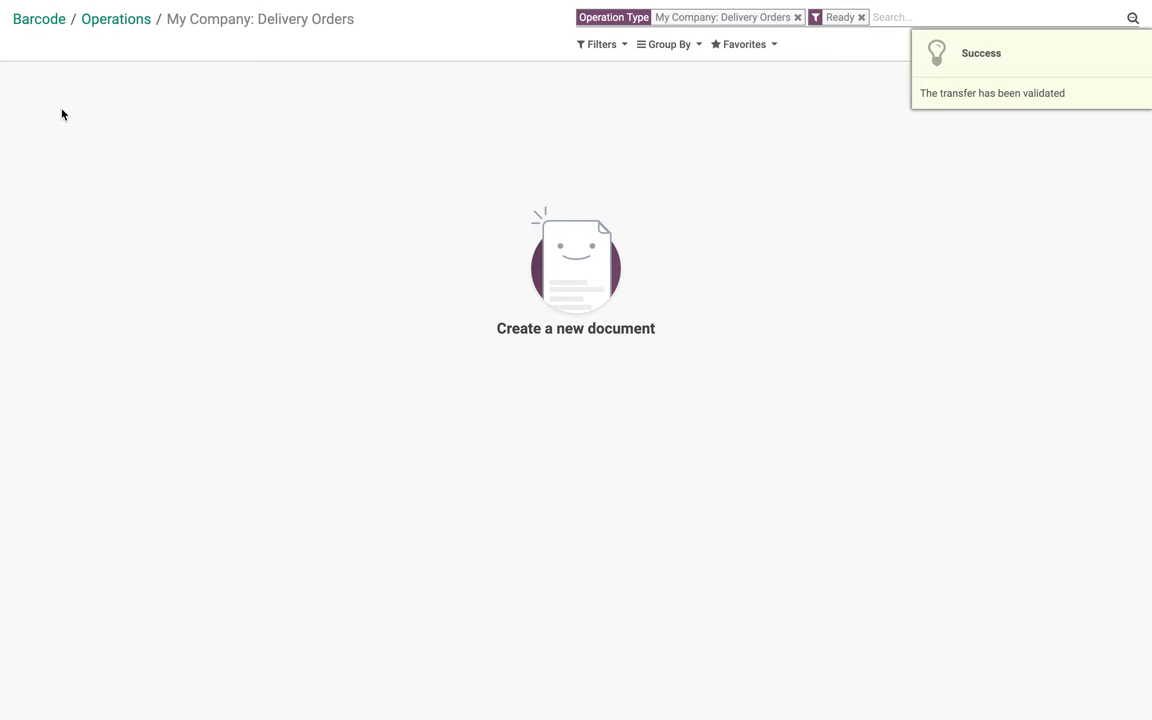
click(117, 24)
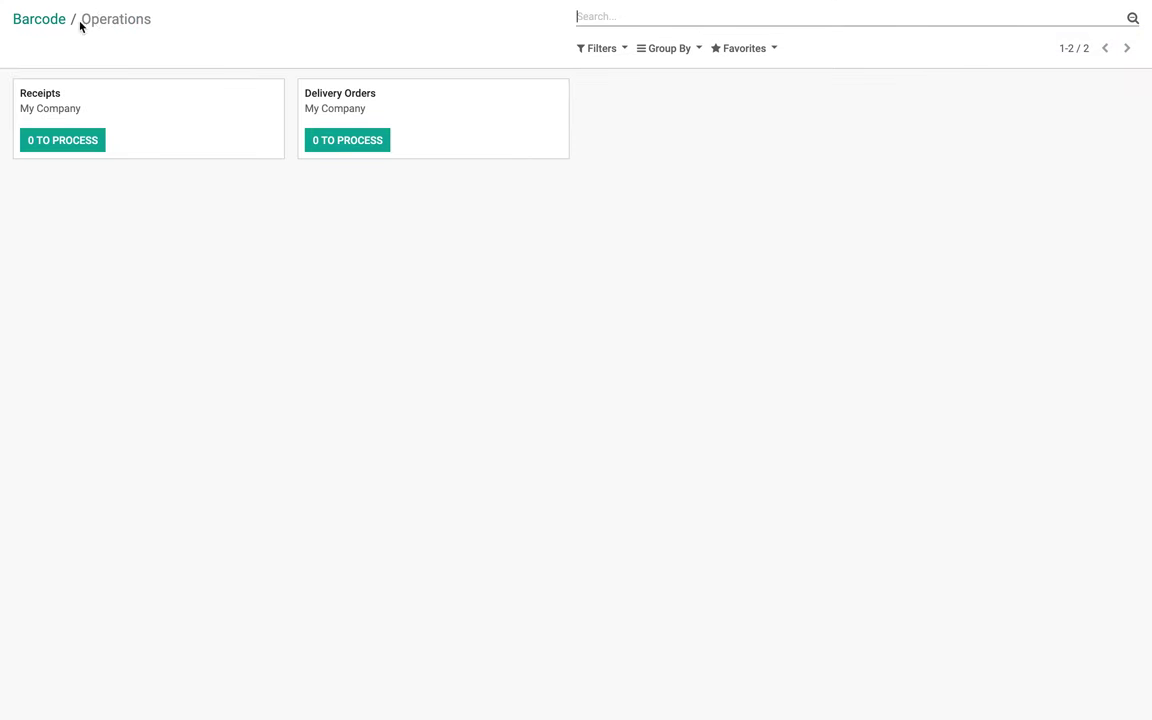
click(48, 21)
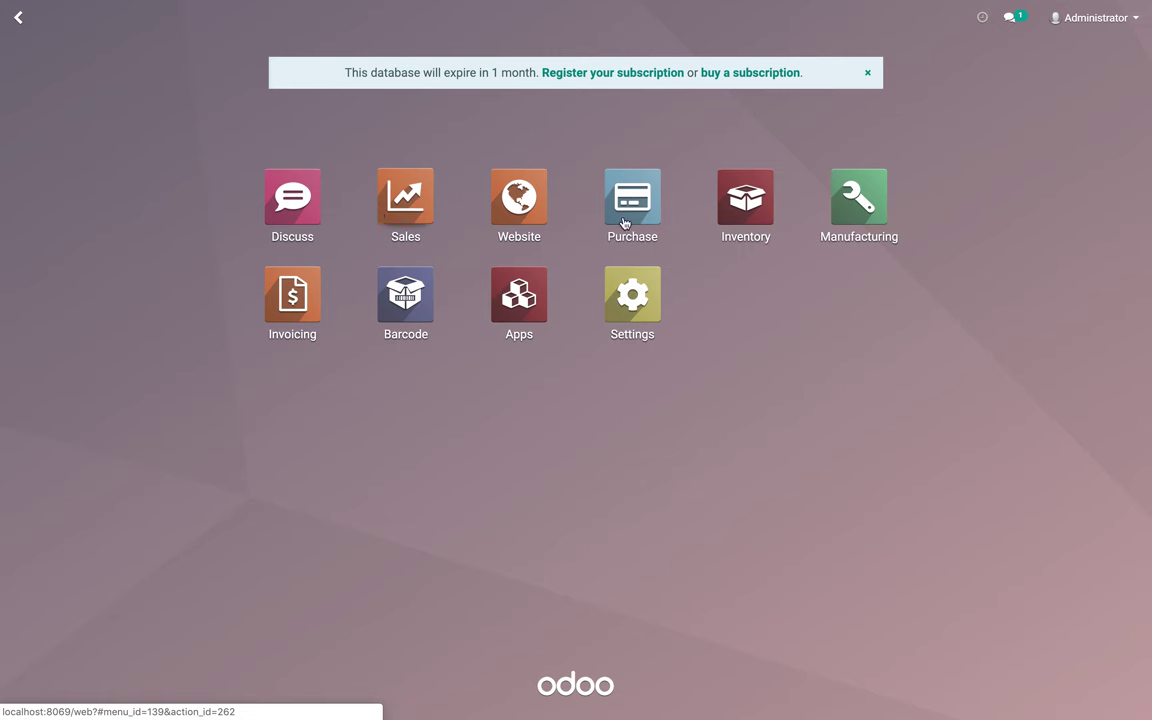
Step: Switch to the Inventory app and open the second completed delivery order to review its source and destination packages
click(741, 203)
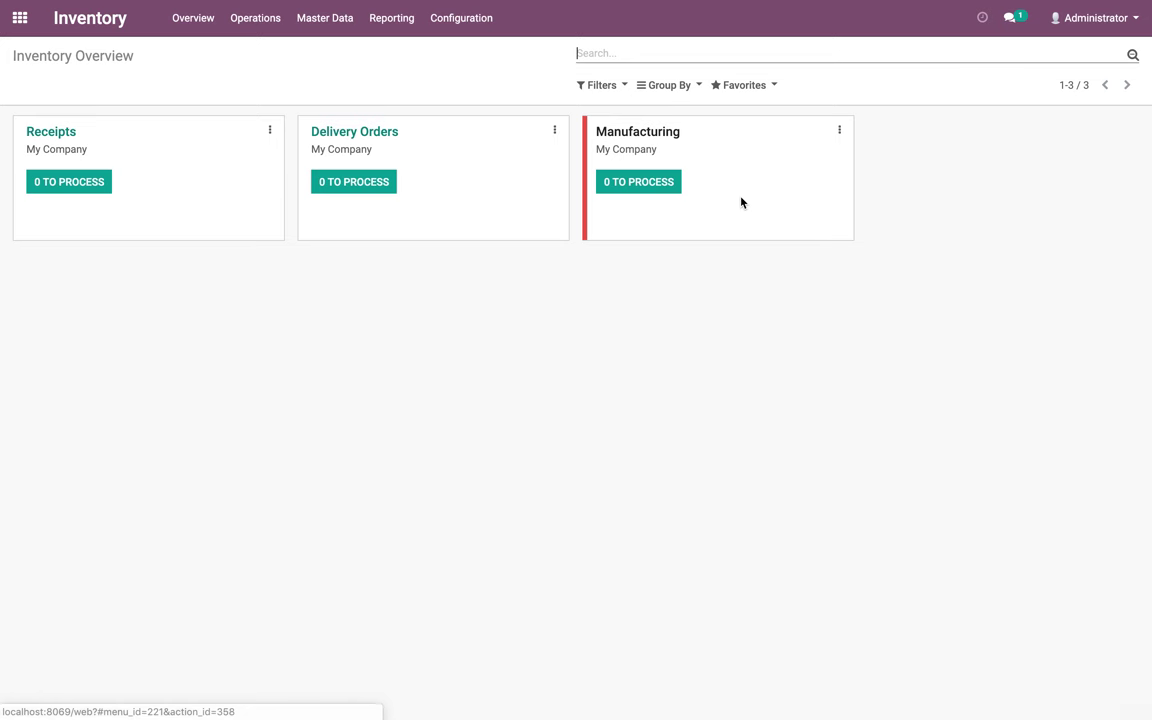
click(365, 133)
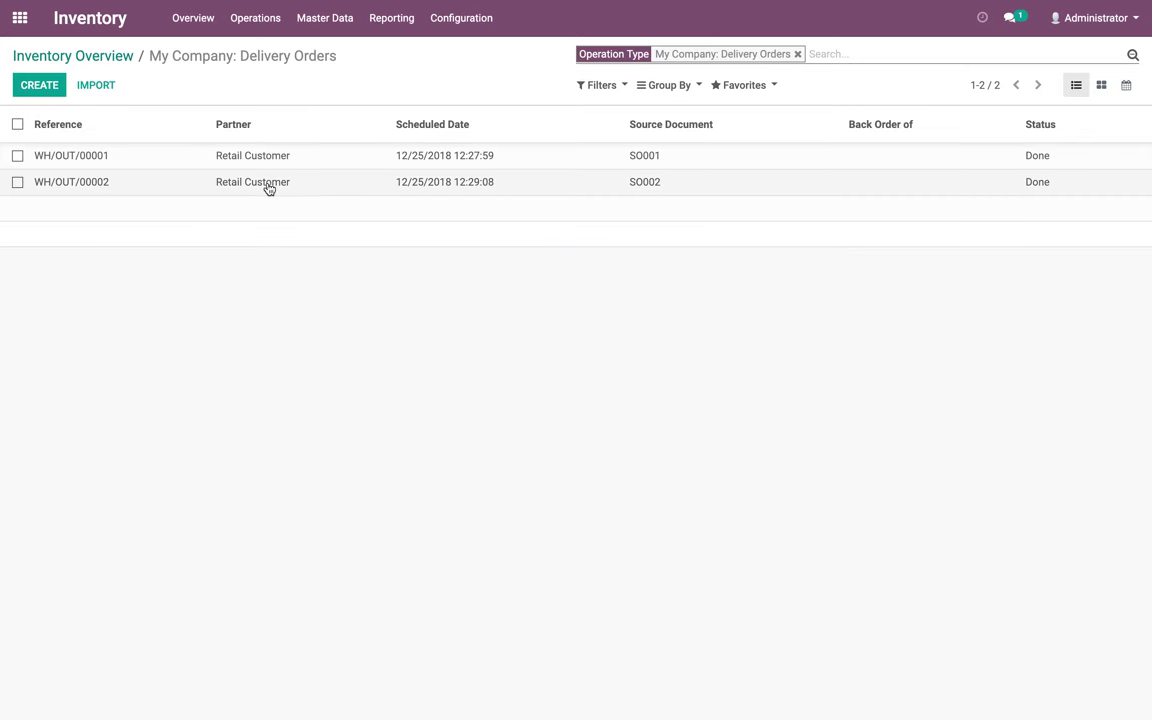
click(538, 189)
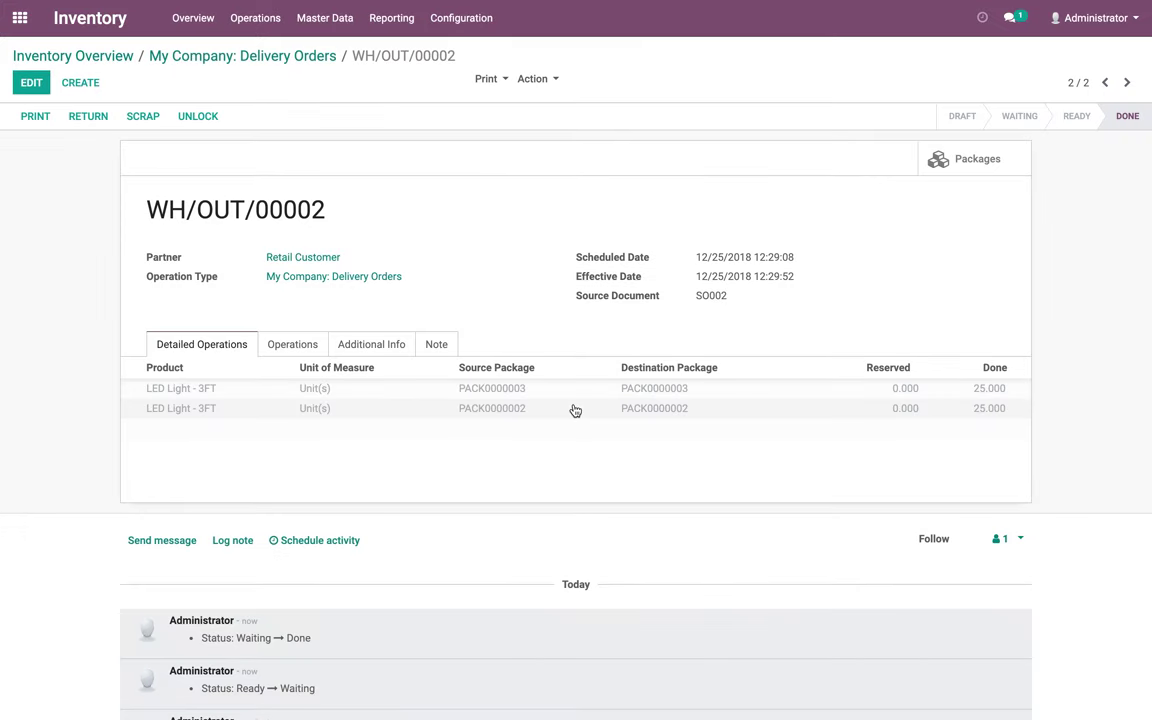
Step: Retrieve the Inventory Report again, examine the remaining LED Light - 3FT packages in WH/Stock, and return to the Inventory Overview
click(383, 28)
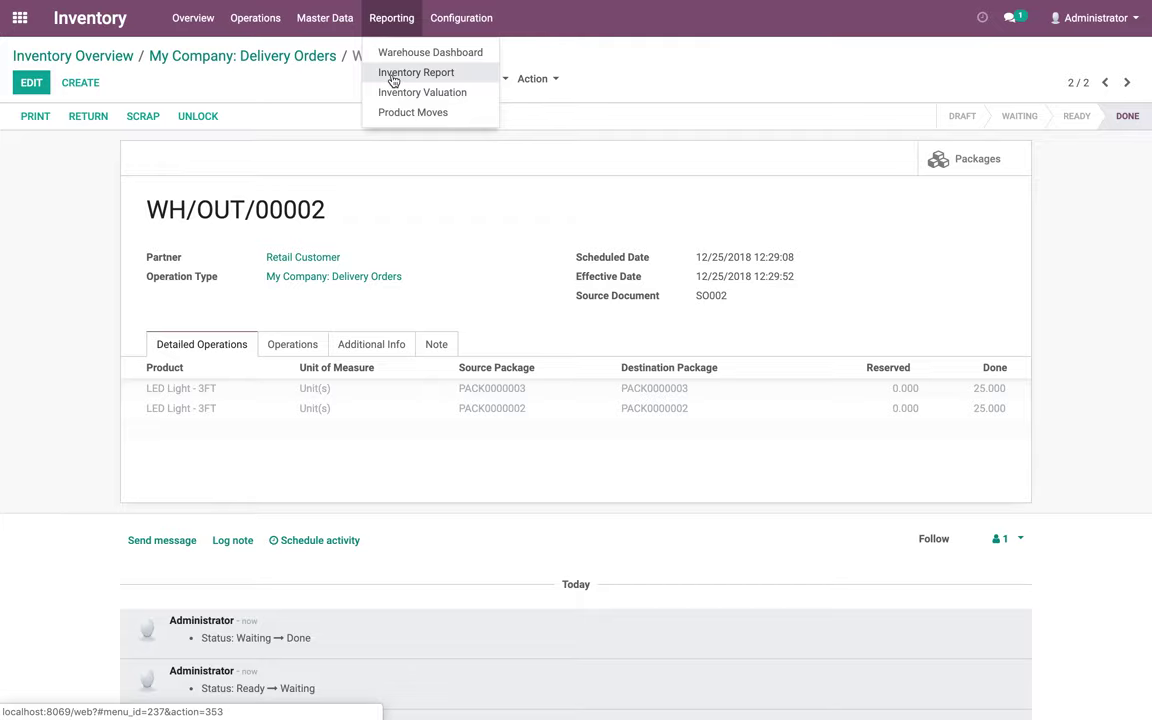
click(393, 78)
click(379, 214)
click(280, 155)
click(265, 182)
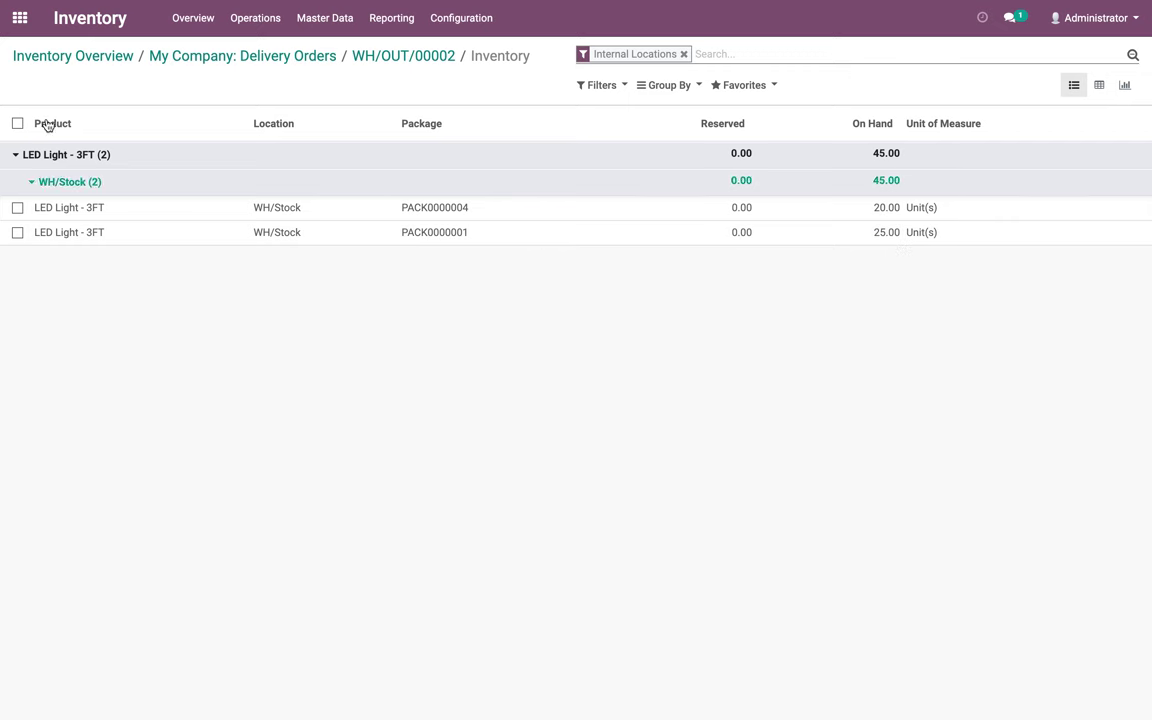
click(64, 56)
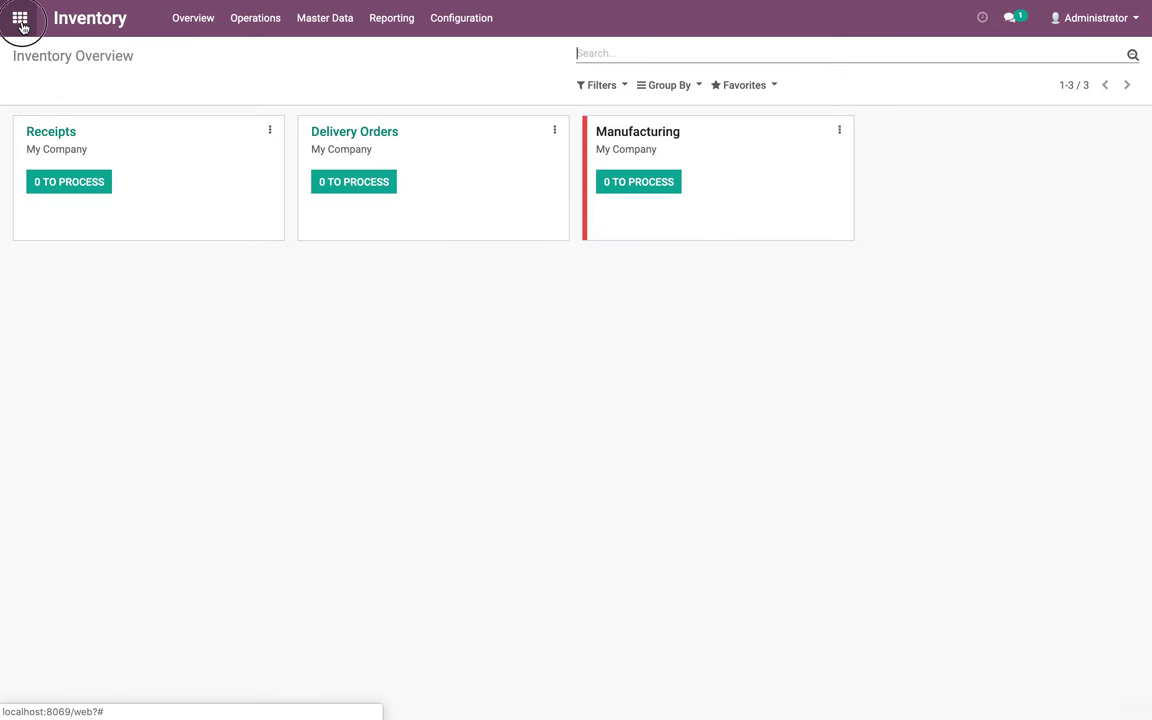
Step: Switch to the Sales app and create a new quotation with Retail Customer as the customer
click(19, 17)
click(407, 220)
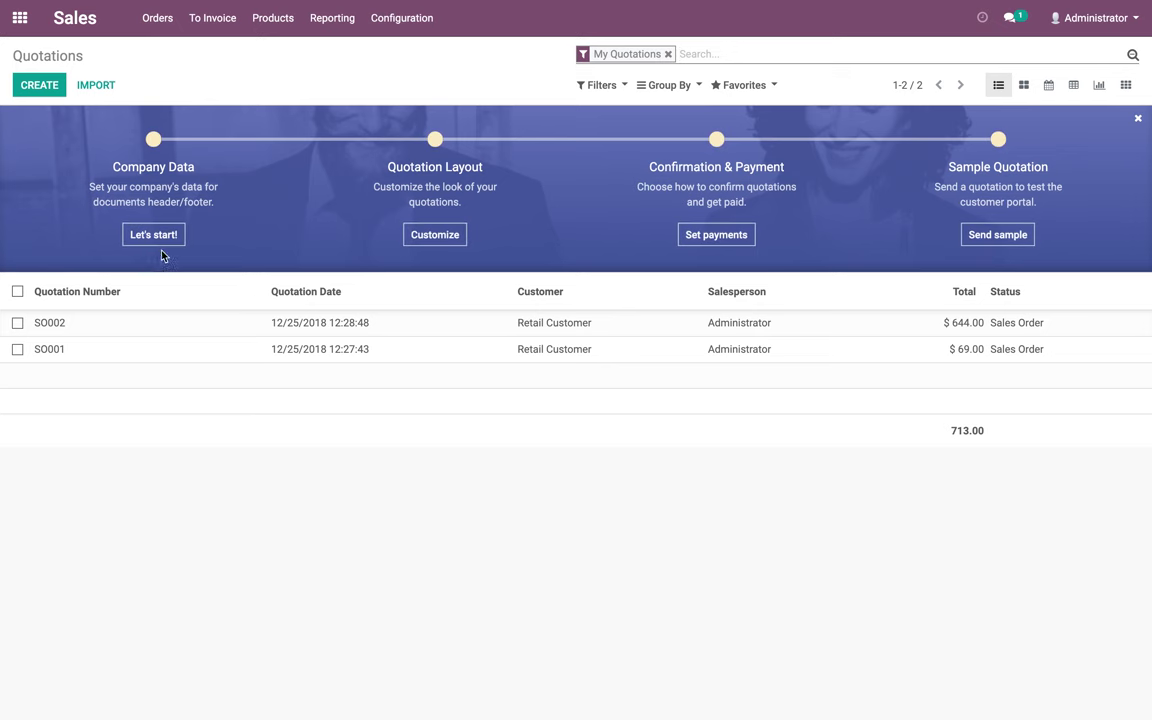
click(42, 85)
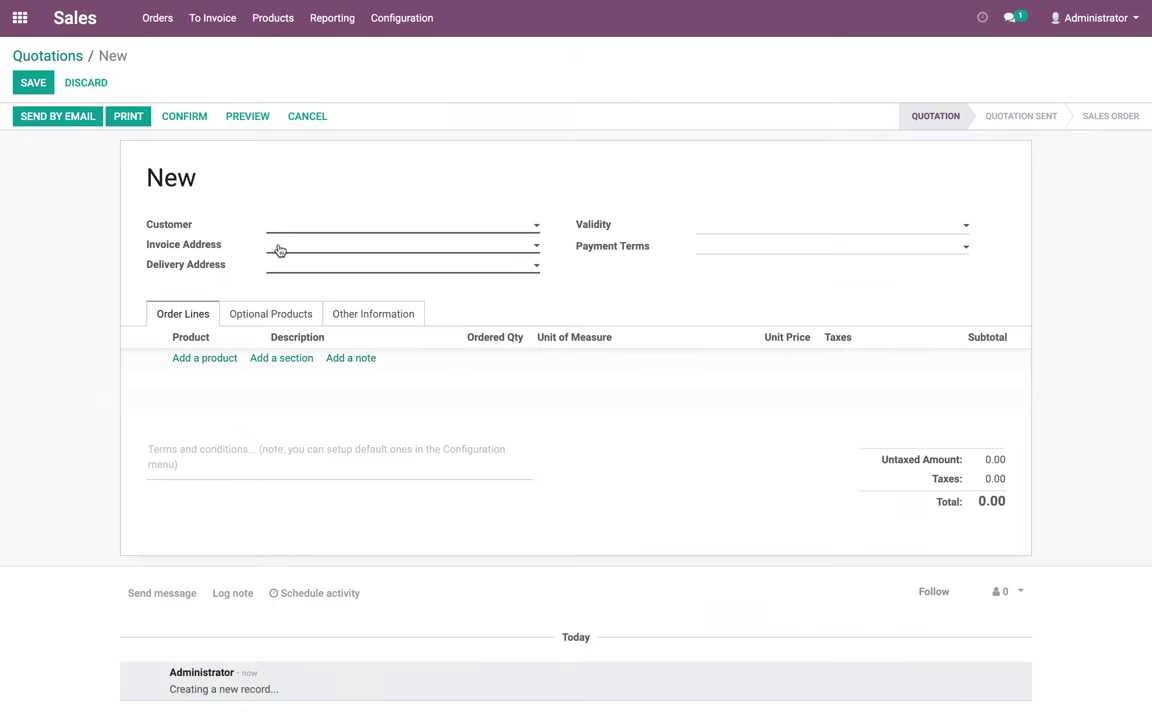
click(283, 232)
click(290, 248)
Step: Add 5 units of LED Light - 3FT to the quotation, save it, and confirm it as a sales order
click(202, 358)
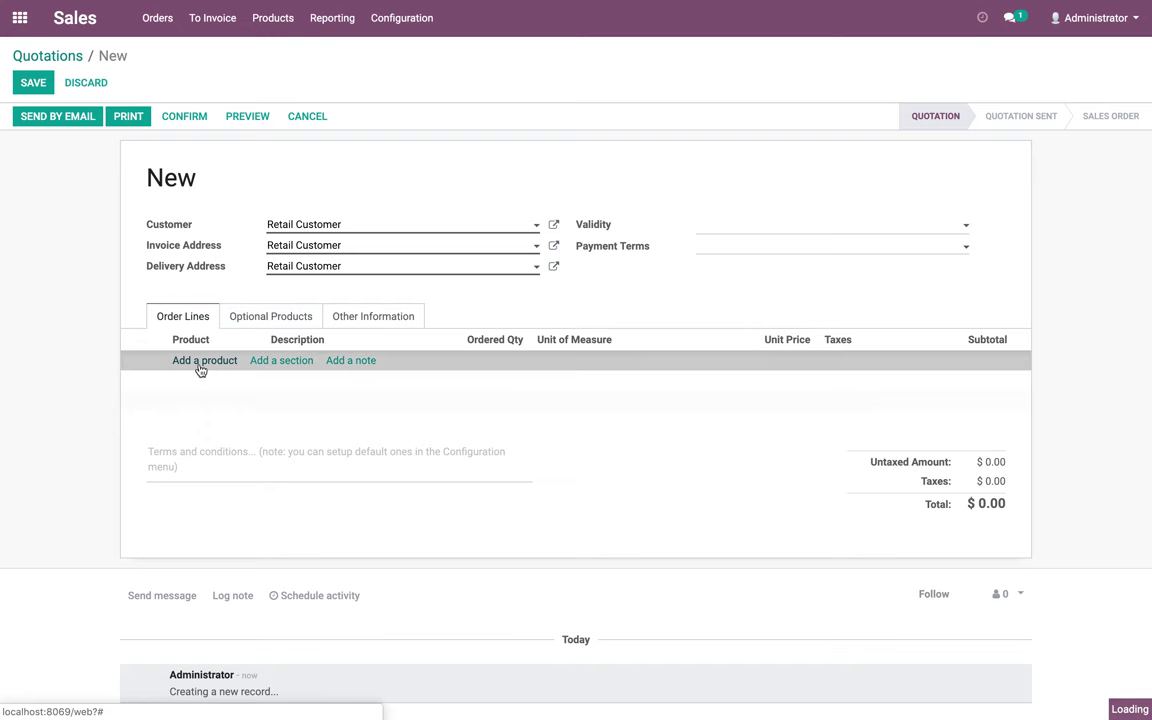
click(180, 384)
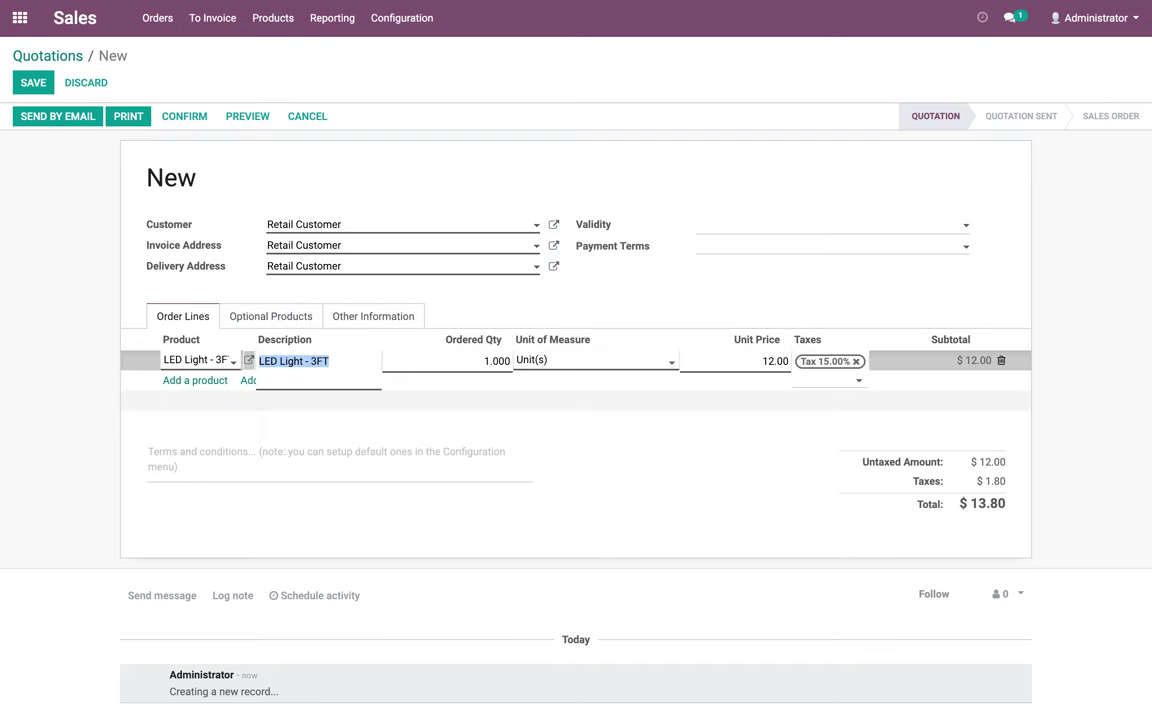
key(Tab)
click(21, 144)
click(33, 82)
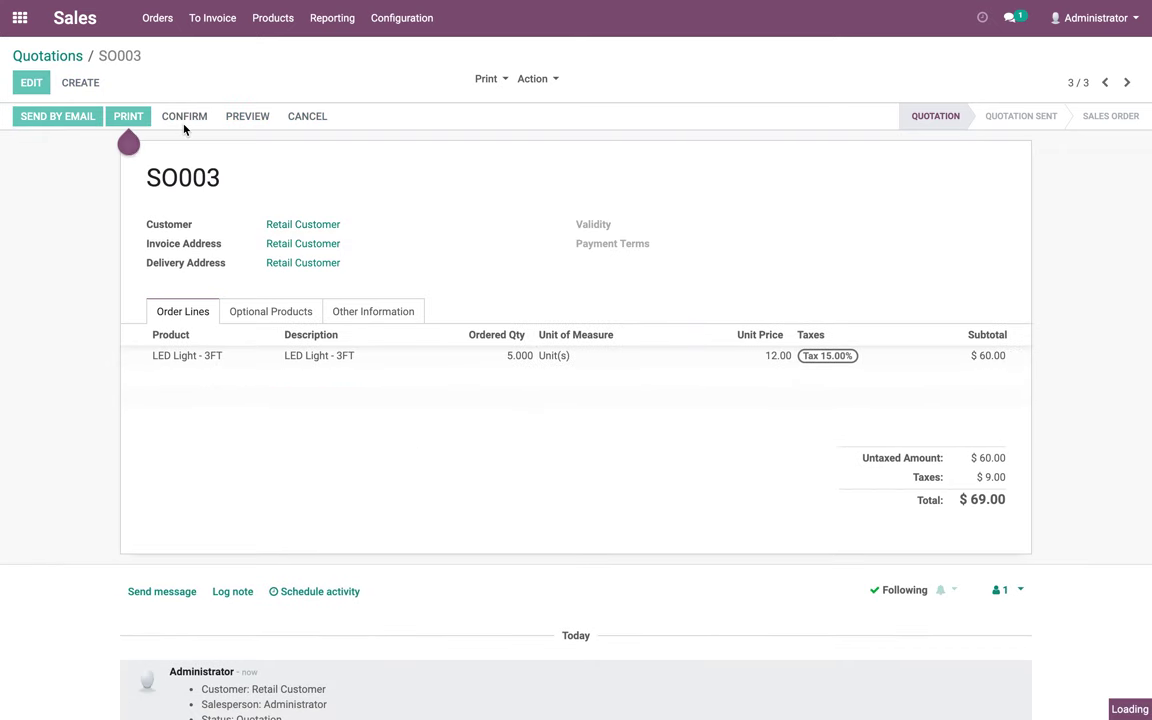
click(184, 116)
Step: Switch to the Barcode app, open the ready delivery order, and scan 5 units of LED Light - 3FT from PACK0000004
click(20, 17)
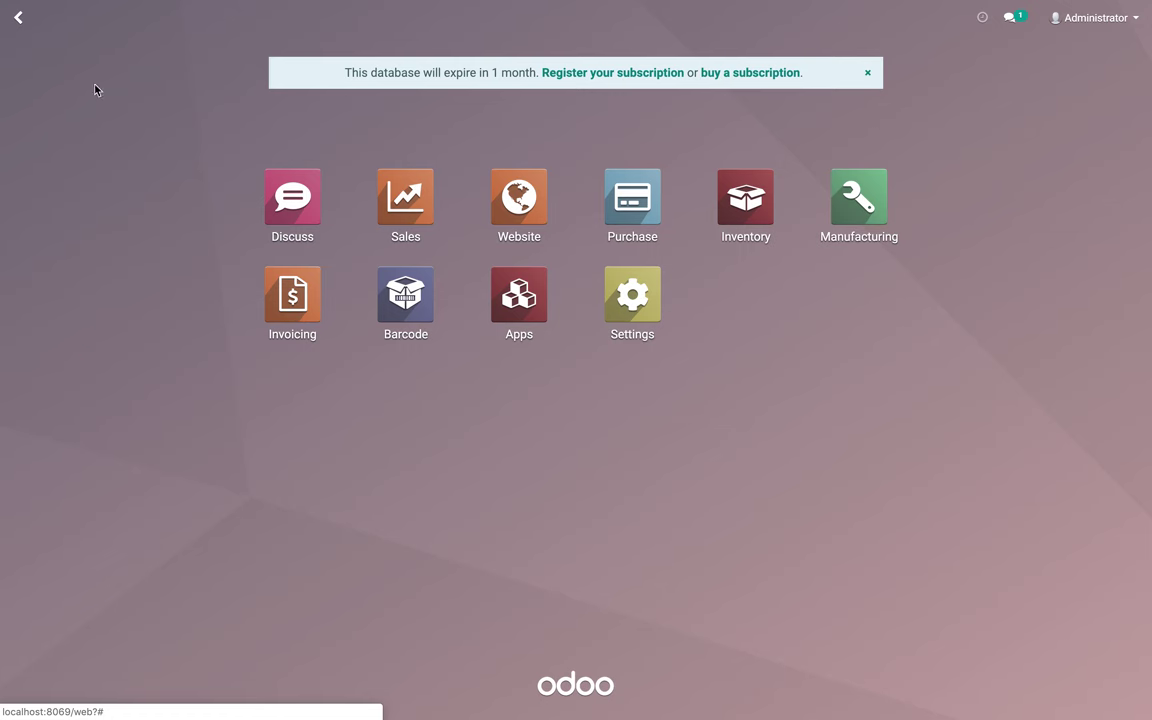
click(405, 295)
click(445, 493)
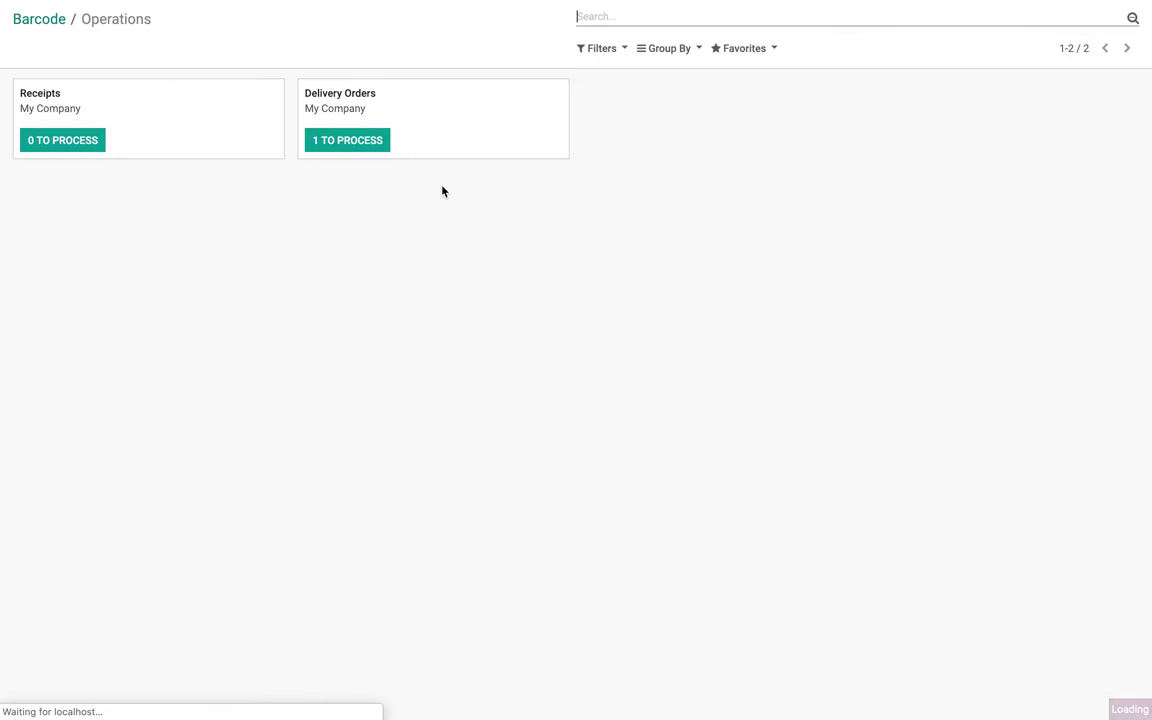
click(347, 140)
click(184, 128)
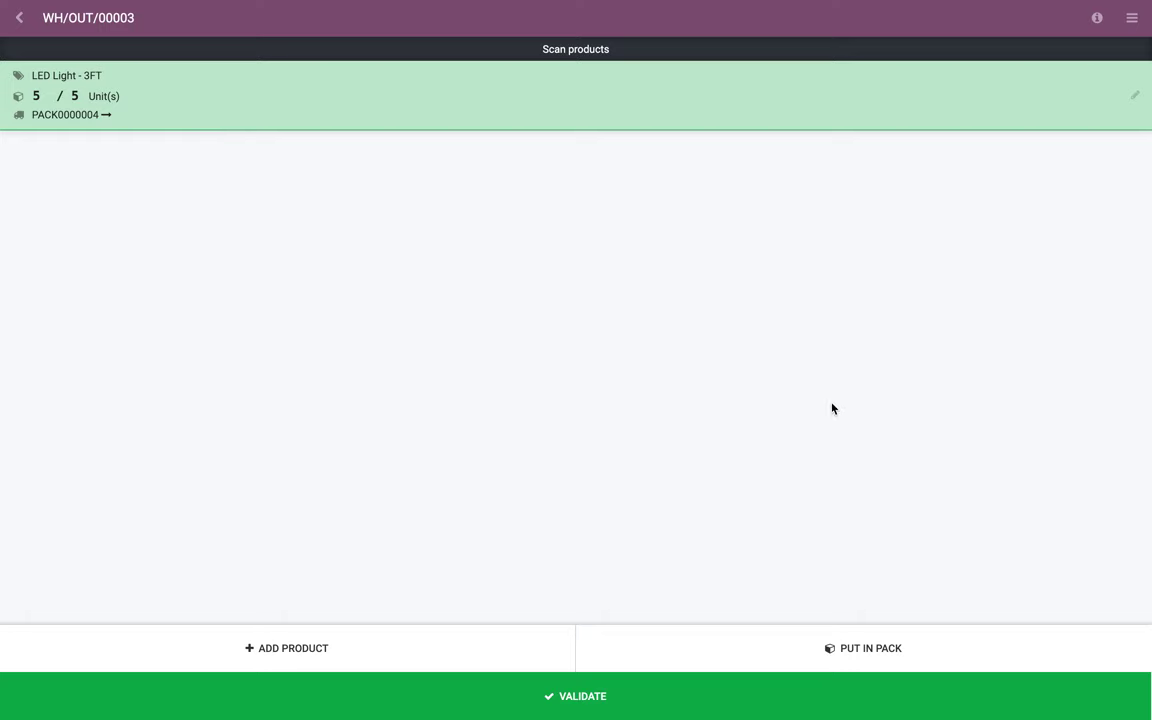
Step: Put the 5 scanned units in a new pack, and validate the delivery, ending on the Barcode start screen
click(847, 649)
click(669, 685)
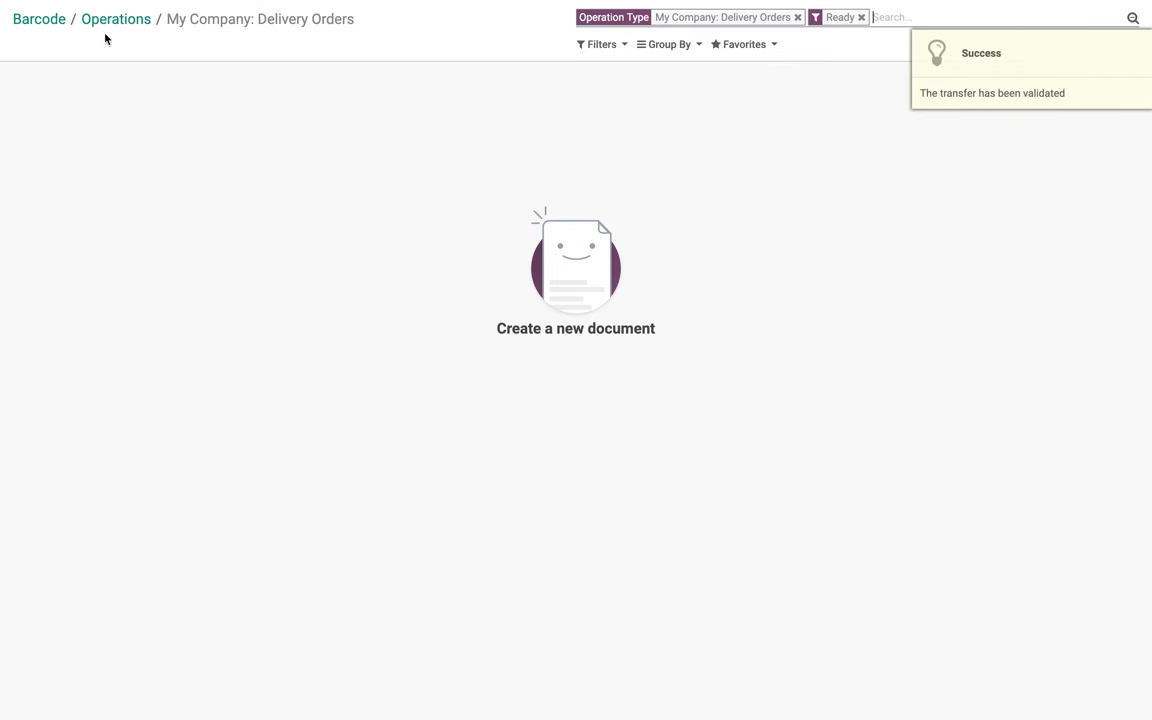
click(107, 22)
click(38, 20)
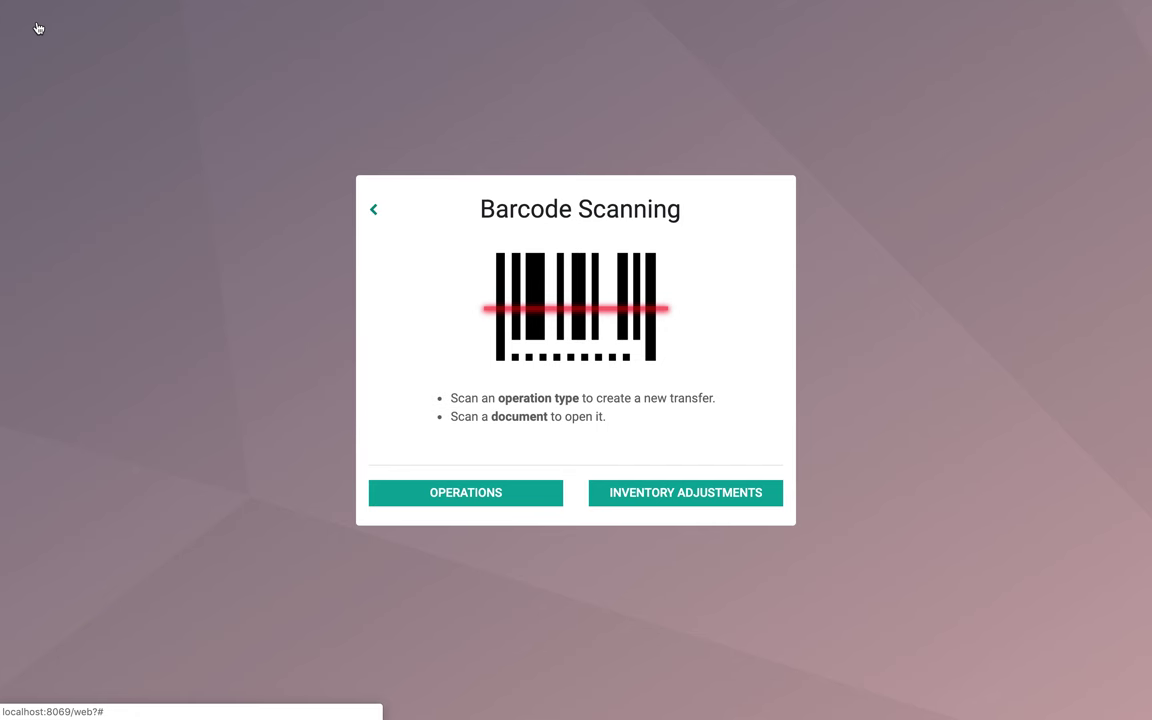
Step: Switch to the Inventory app and open the completed delivery order WH/OUT/00003
click(371, 211)
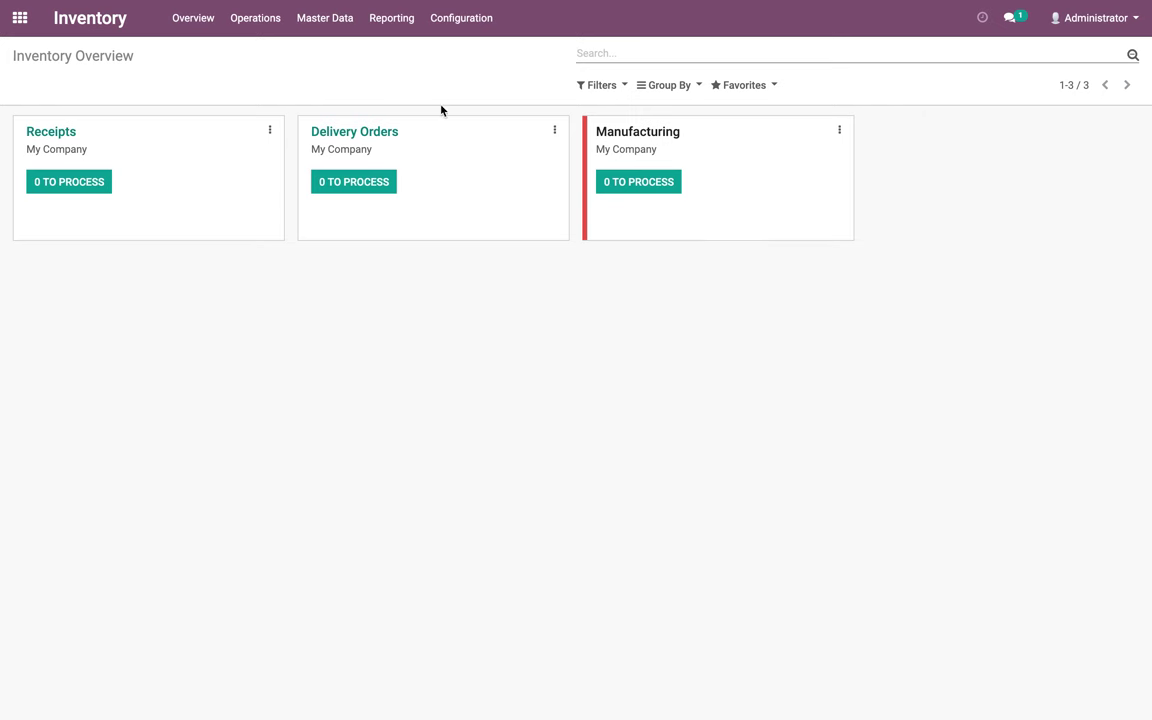
click(360, 136)
click(377, 210)
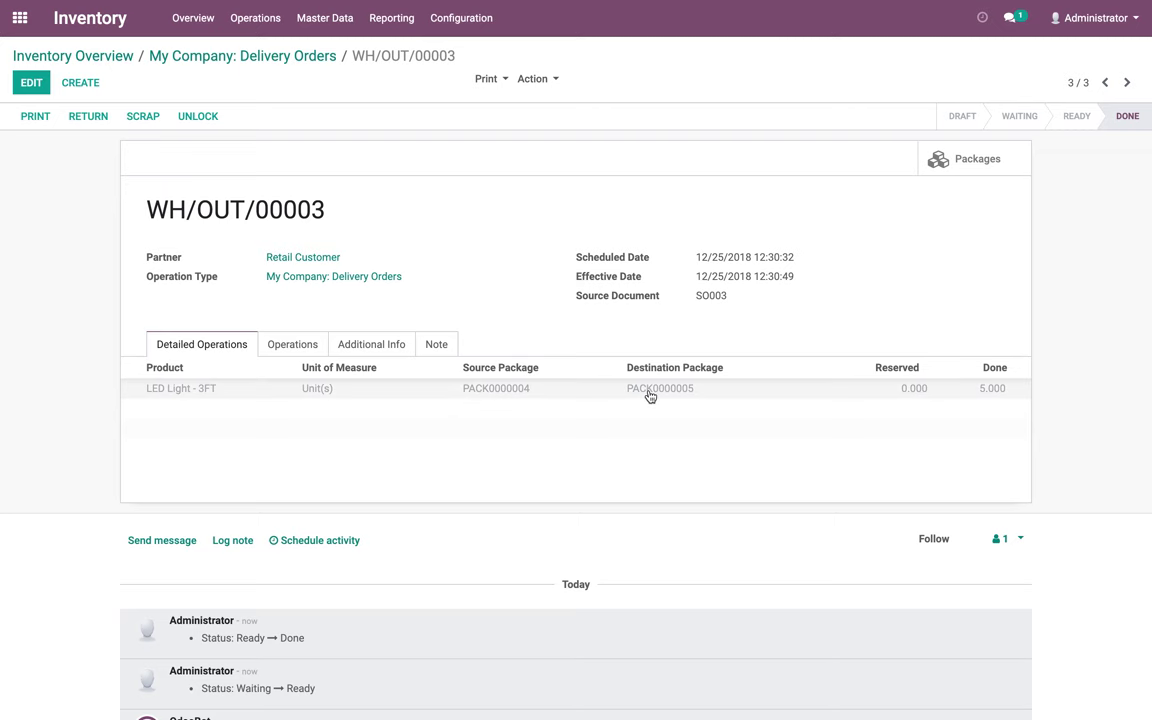
Step: Open the delivery order's destination package PACK0000005 and print its package report
click(1014, 158)
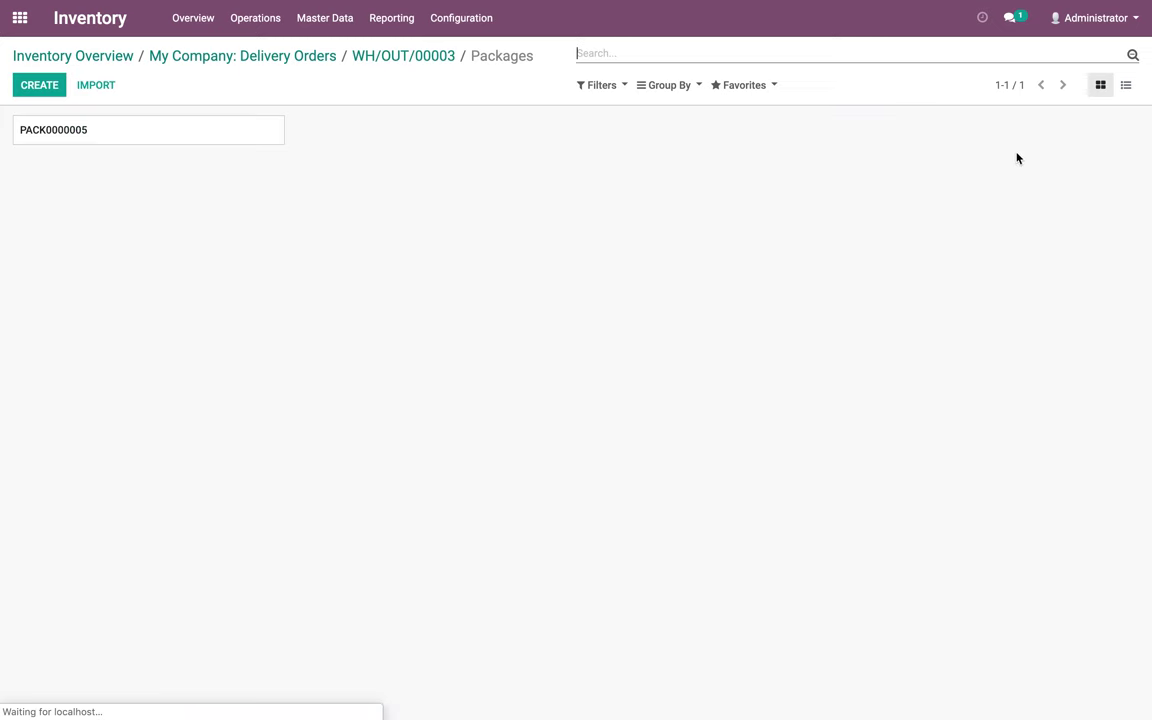
click(67, 136)
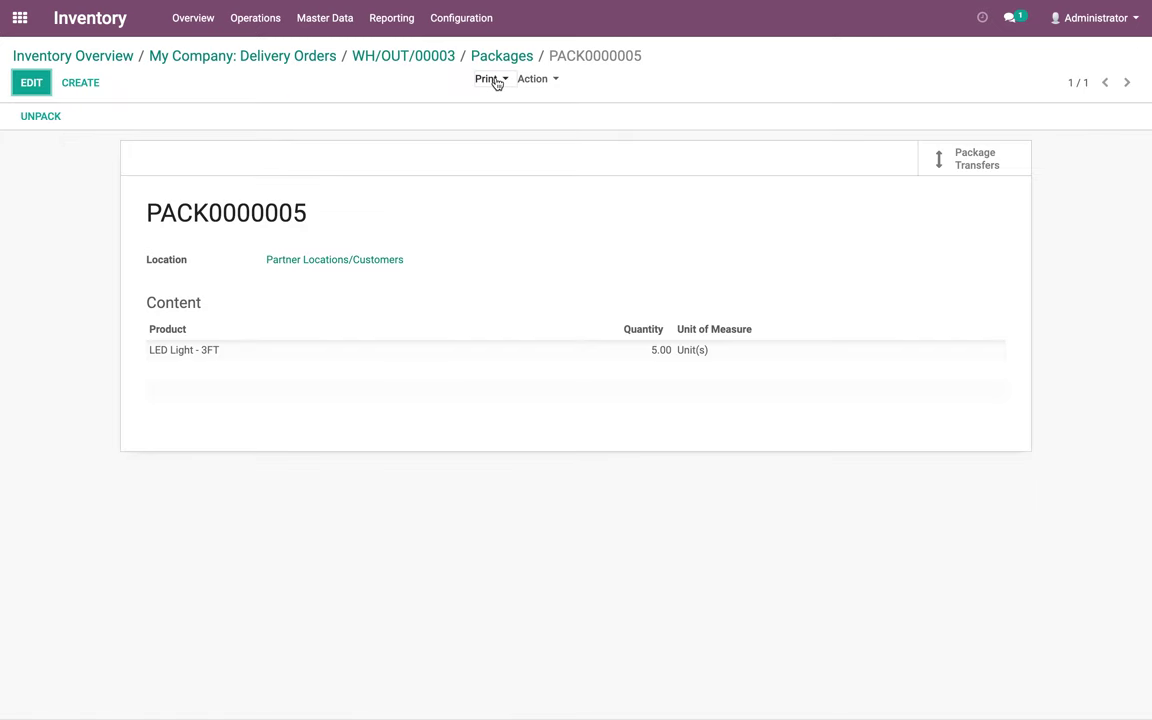
click(496, 80)
click(499, 106)
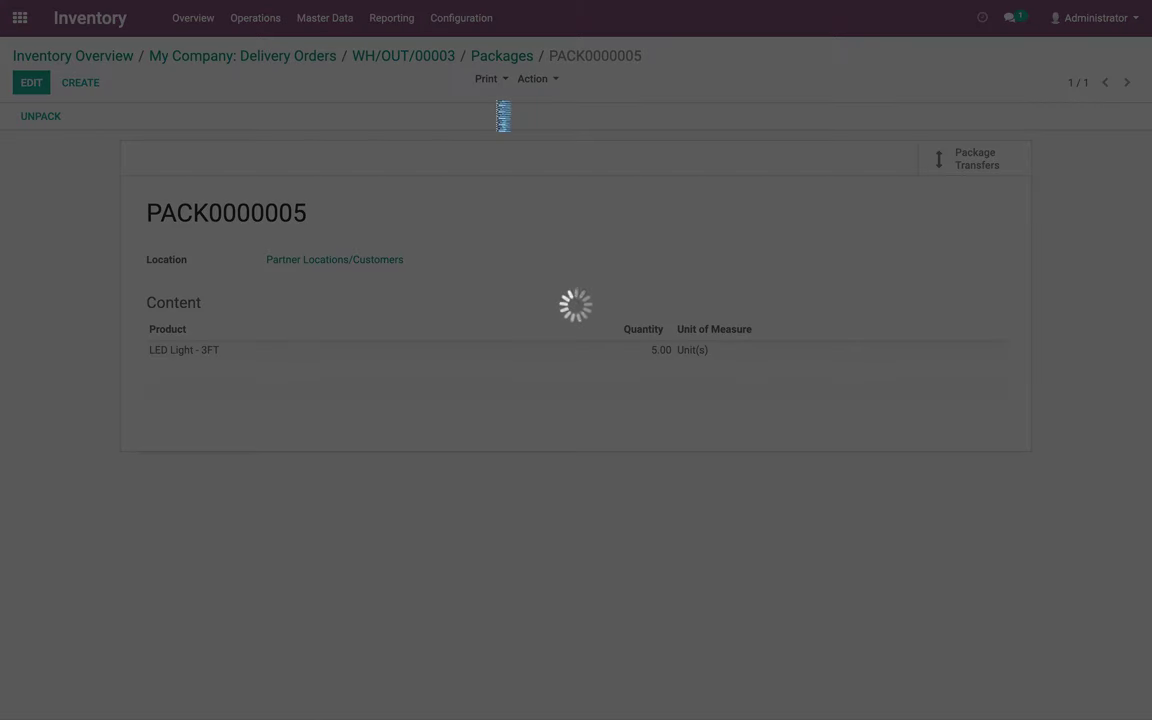